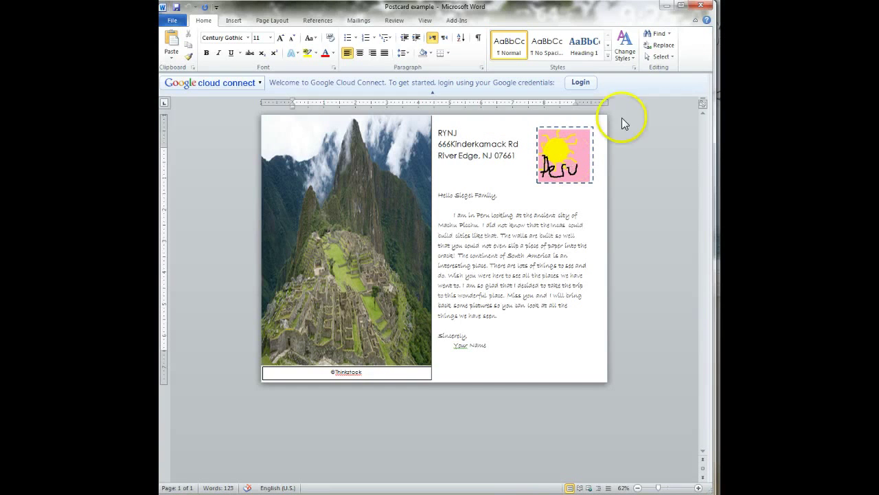
Step: Close the finished Peru postcard example, leaving the blank Document1 open
click(700, 5)
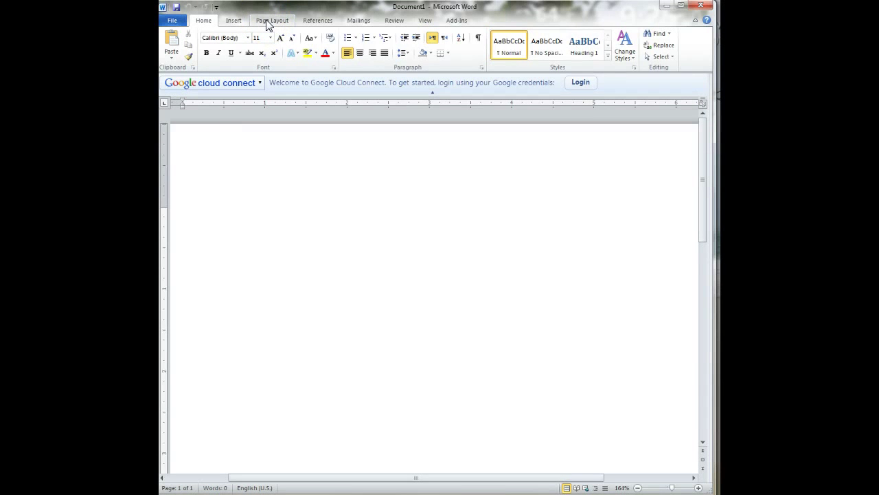
Step: Set Document1's paper size to A6 (4.13" x 5.83") and zoom out to see the page
click(267, 21)
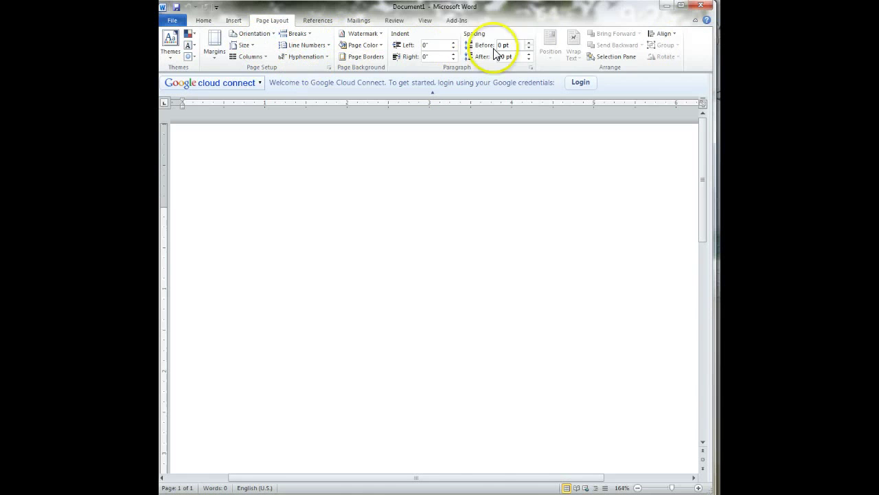
click(247, 46)
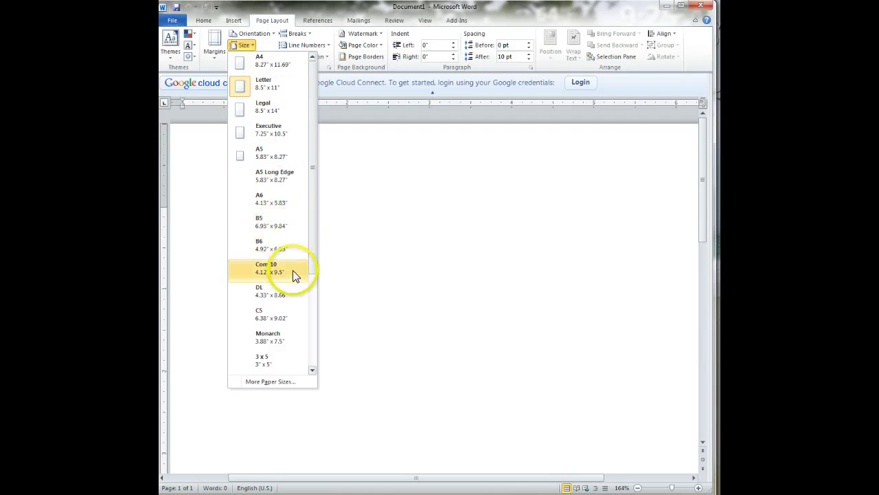
drag(313, 251, 304, 227)
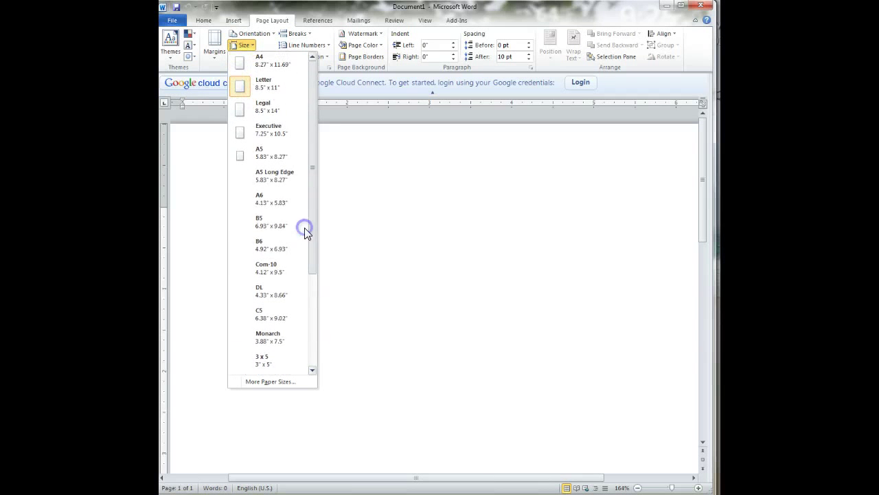
click(260, 198)
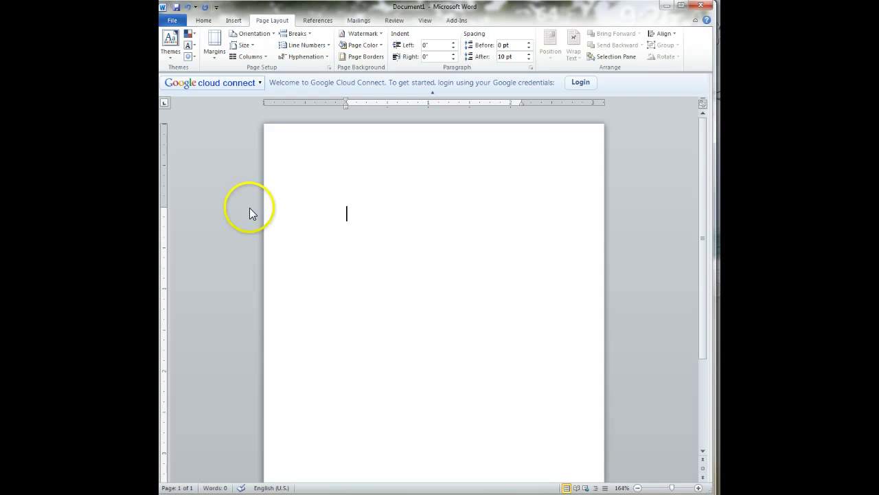
click(667, 486)
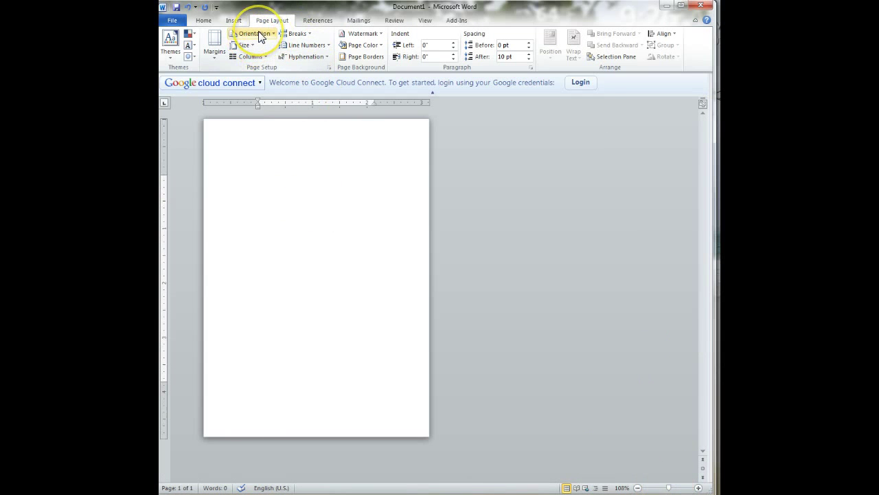
Step: Turn the A6 page to landscape and set the zoom to about 156%
click(259, 34)
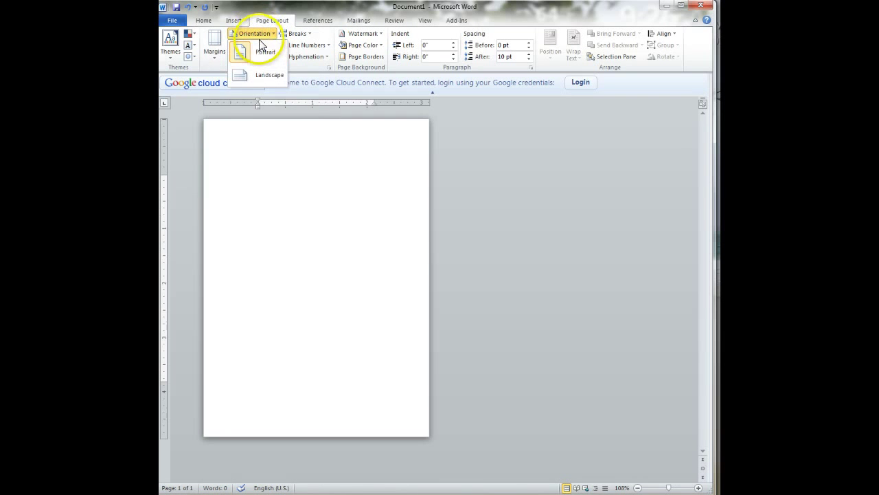
click(268, 74)
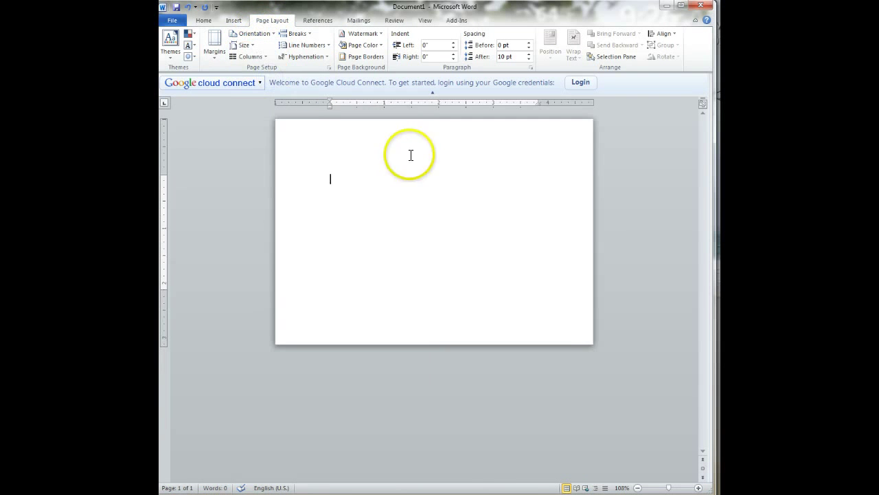
click(671, 489)
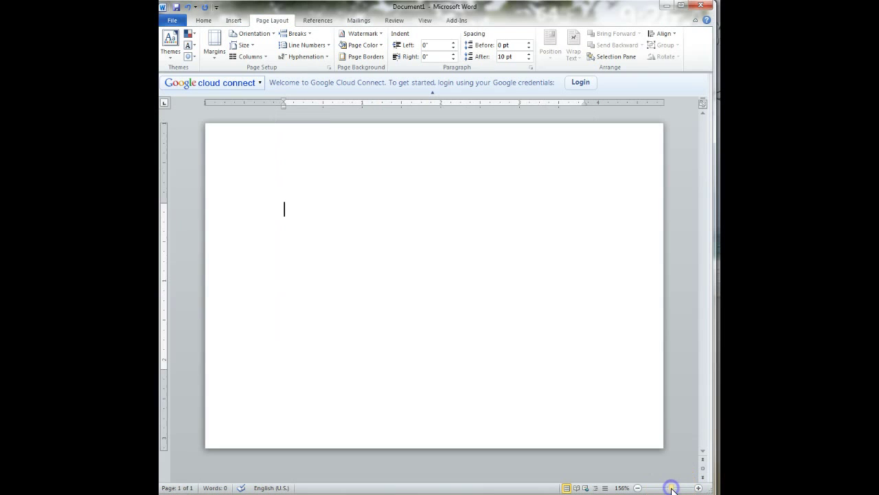
click(676, 489)
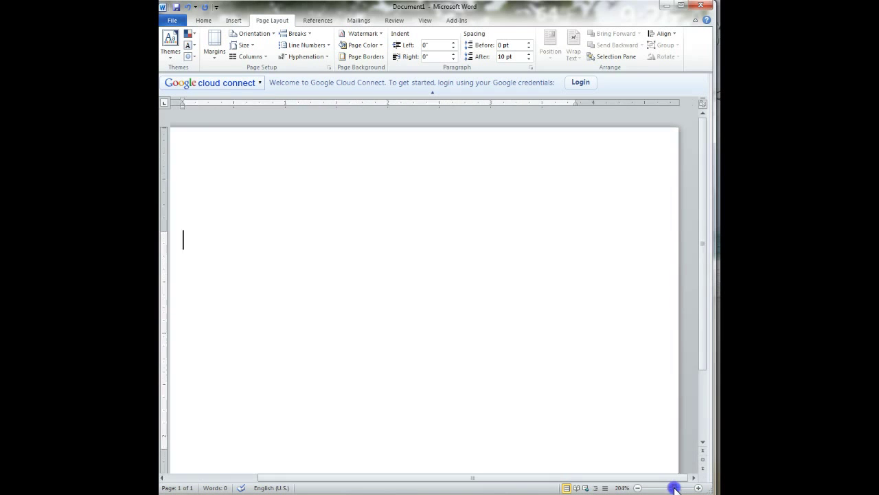
drag(675, 489, 671, 489)
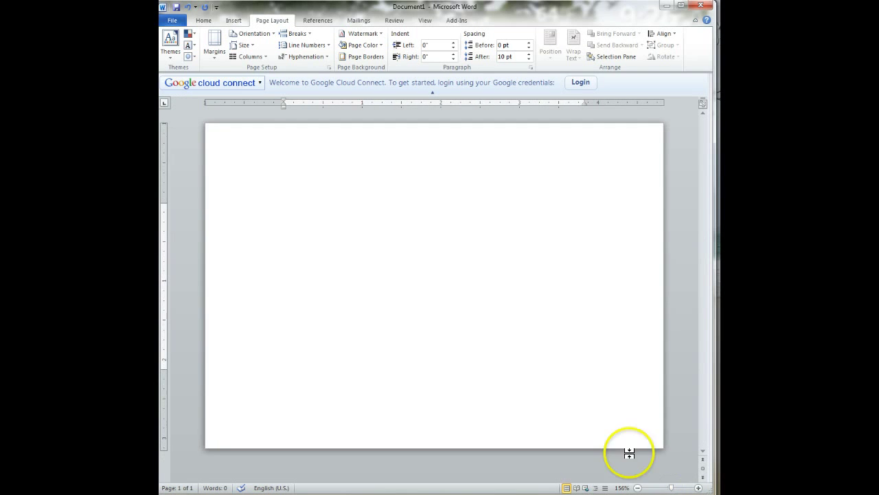
Step: Draw a Shift-constrained vertical line from the page's top centre down to its bottom edge
click(233, 20)
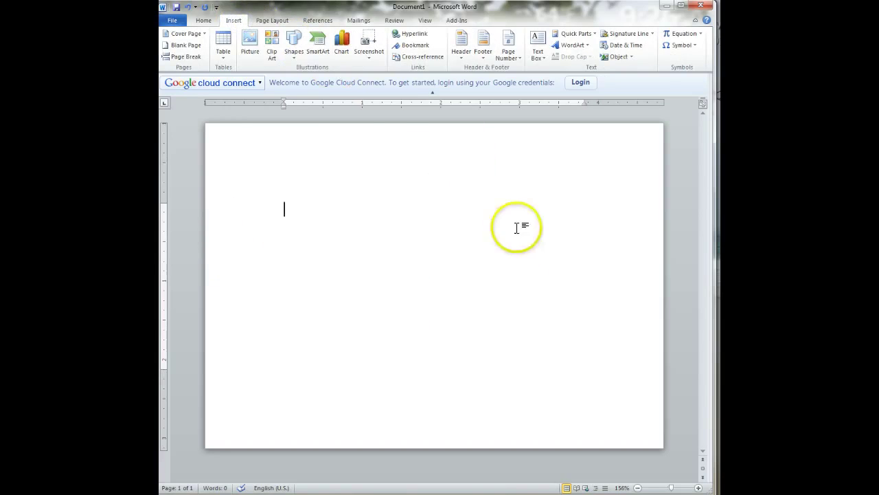
click(293, 48)
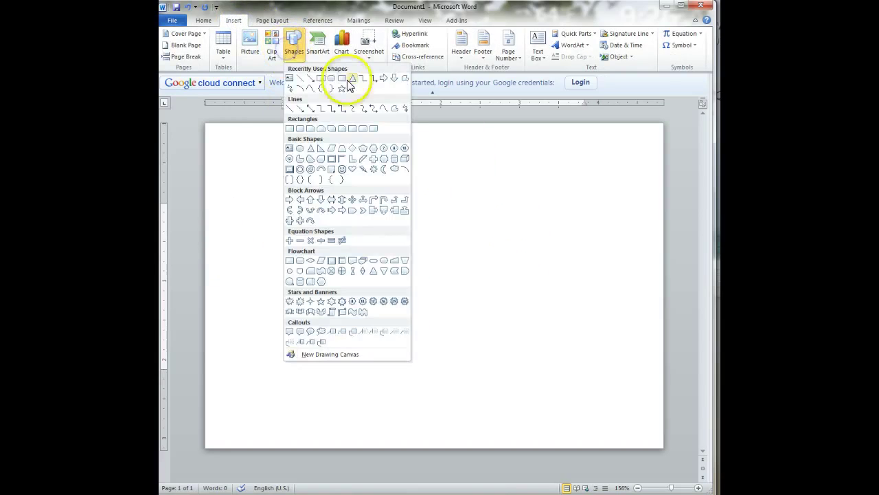
click(299, 78)
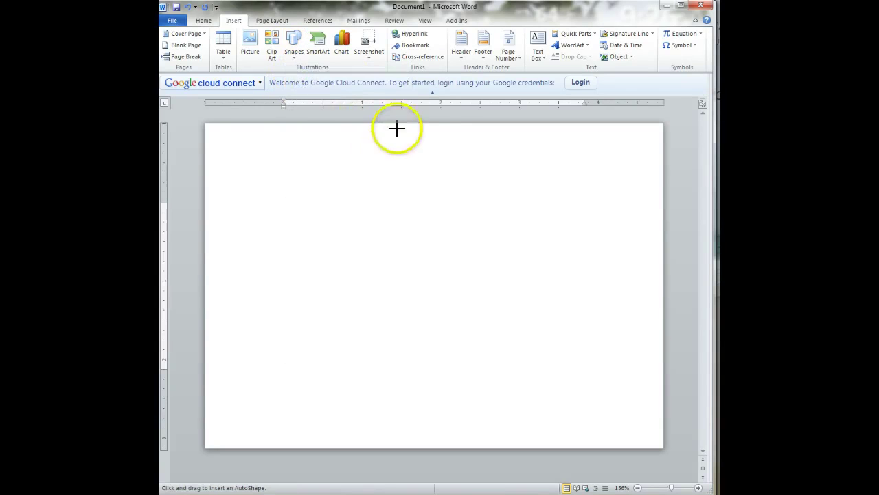
drag(427, 124, 428, 124)
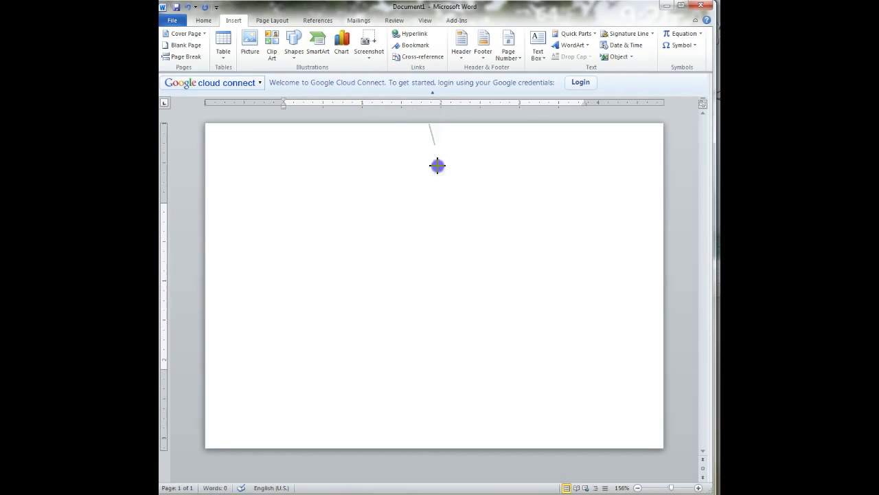
mouse_move(438, 165)
mouse_down()
mouse_move(483, 349)
mouse_move(373, 375)
mouse_move(392, 384)
mouse_move(408, 447)
mouse_up()
key(shift)
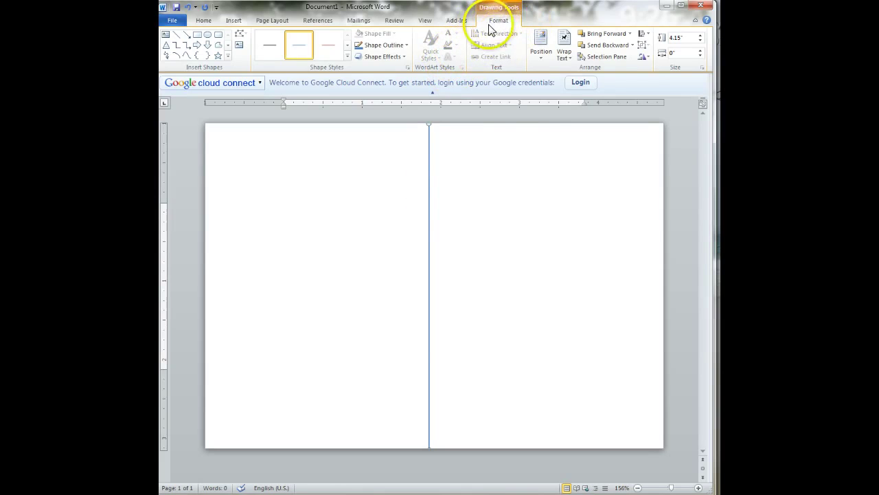
click(530, 202)
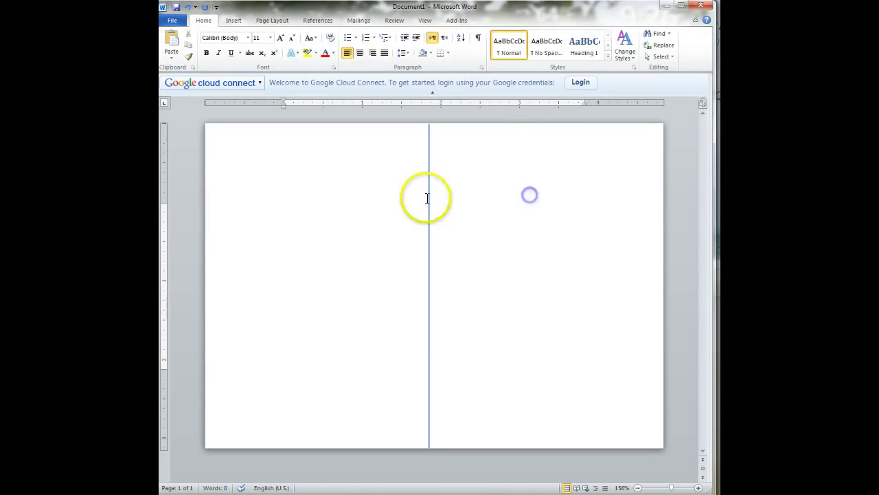
Step: Give the vertical dividing line a black outline at 1½ pt weight
click(428, 152)
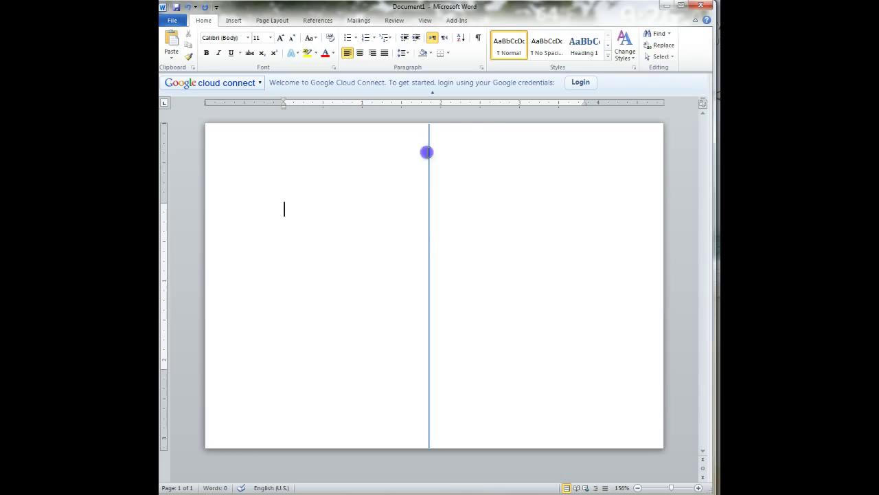
click(428, 231)
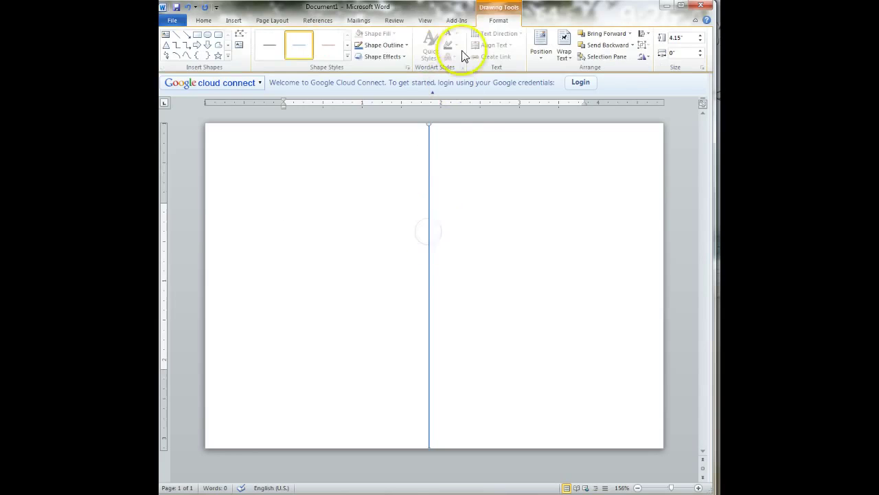
click(384, 45)
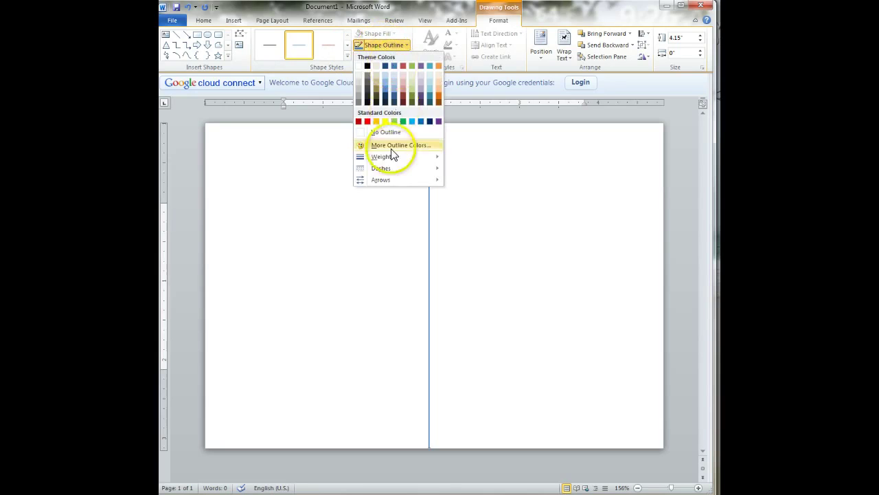
click(369, 65)
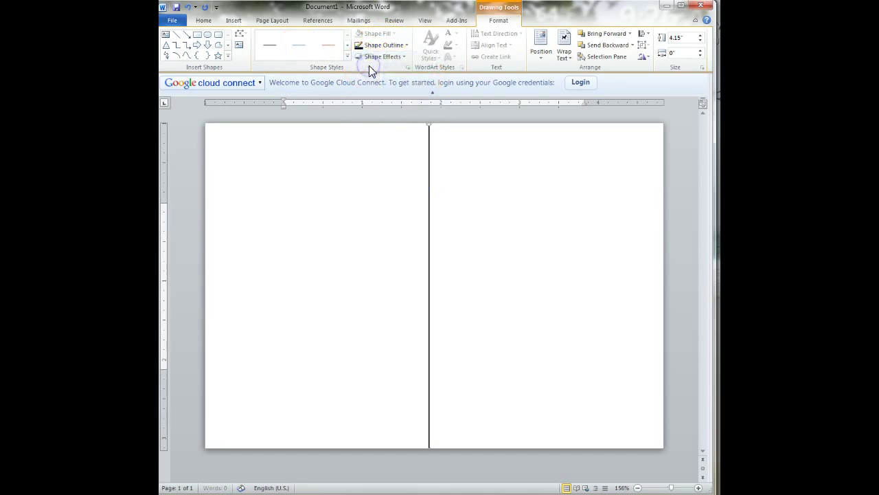
click(378, 46)
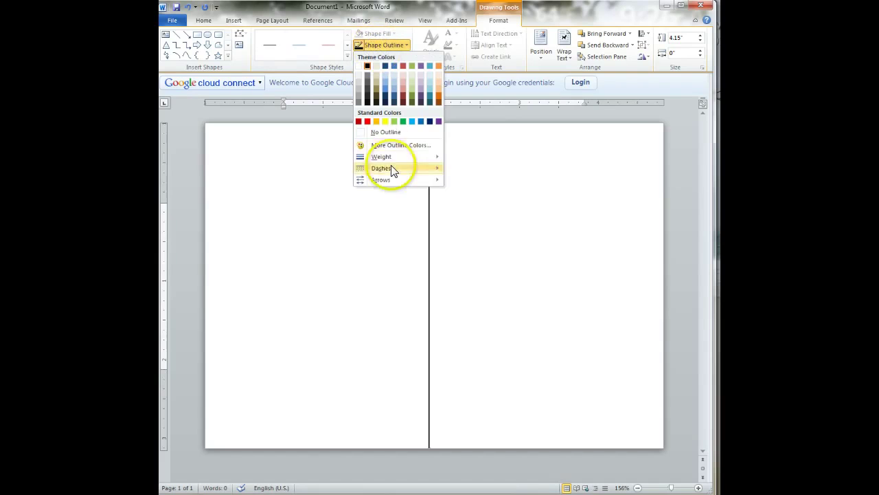
mouse_move(396, 159)
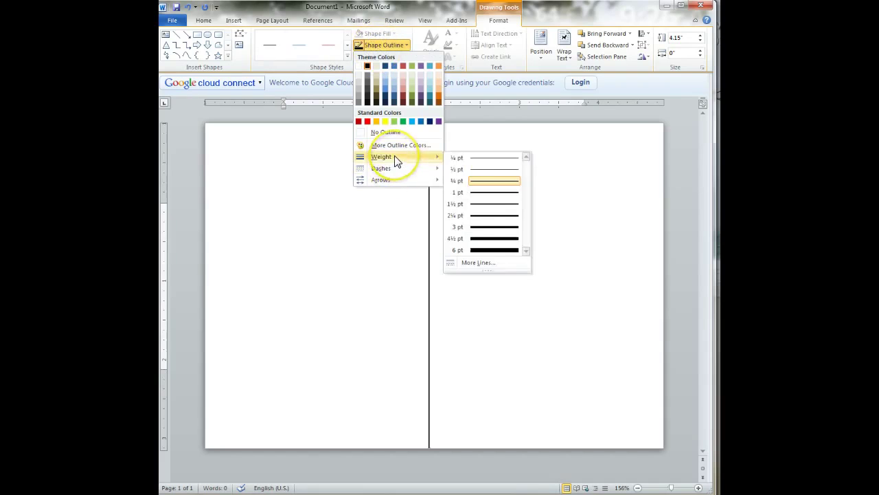
click(485, 205)
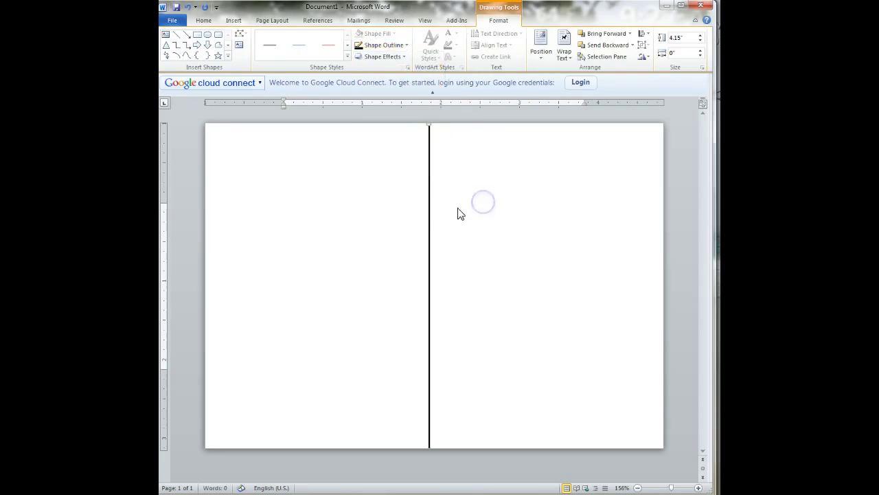
click(410, 208)
click(444, 170)
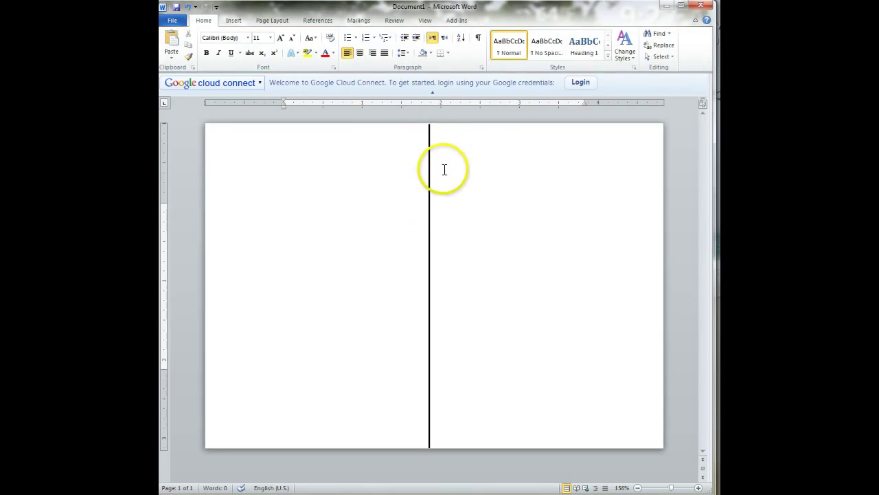
Step: Draw a 0.74" x 0.74" rectangle in the top-right corner of the right half as the stamp box
click(233, 20)
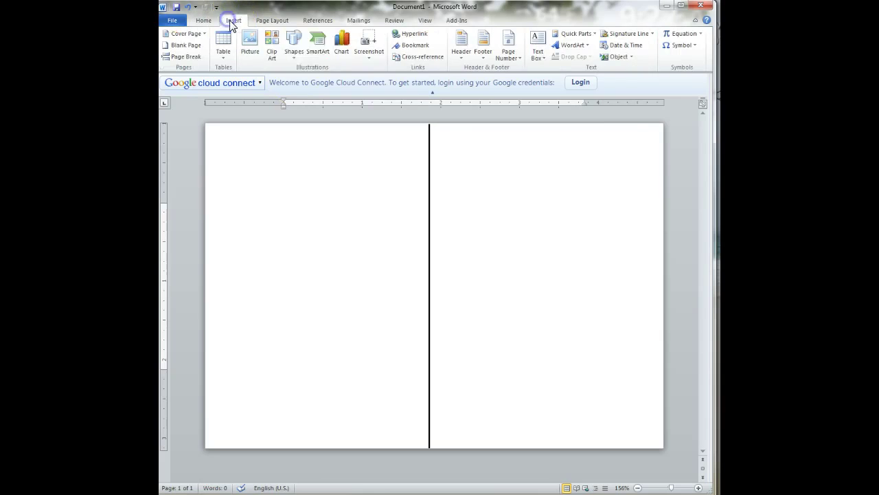
click(294, 43)
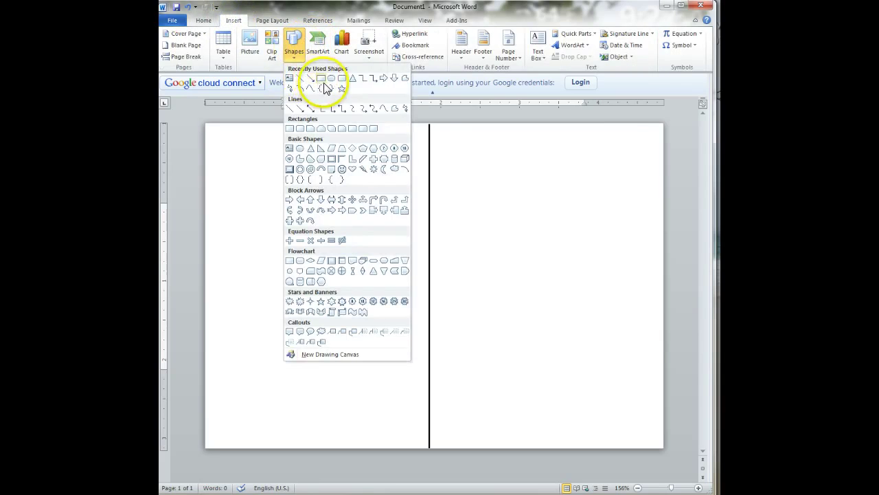
click(320, 79)
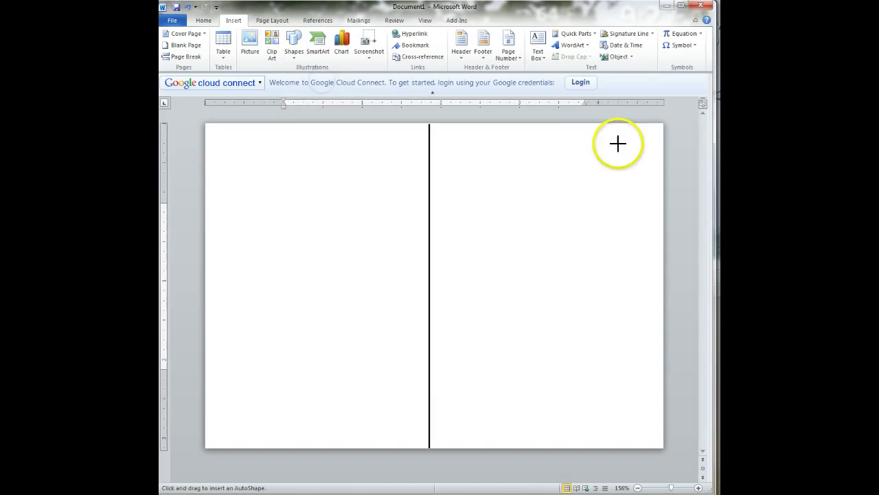
click(581, 143)
mouse_move(579, 204)
mouse_down()
mouse_move(636, 206)
mouse_move(628, 224)
mouse_move(640, 204)
mouse_up()
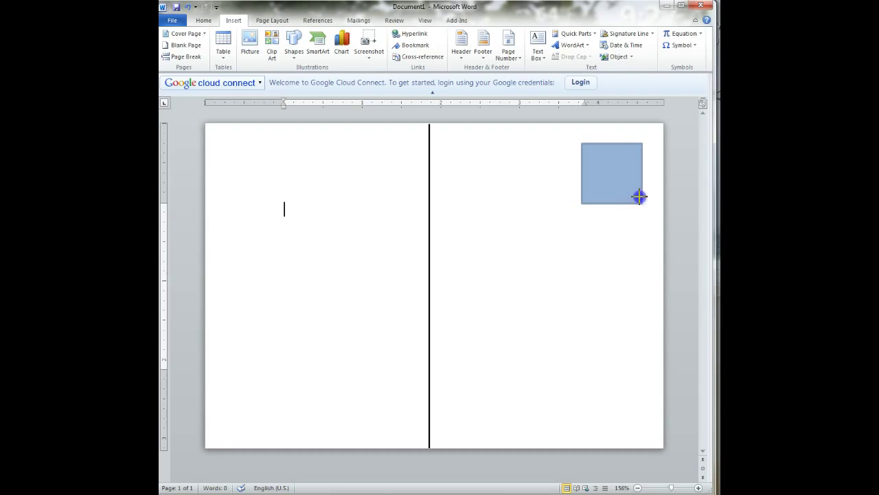
drag(639, 198, 639, 199)
click(638, 191)
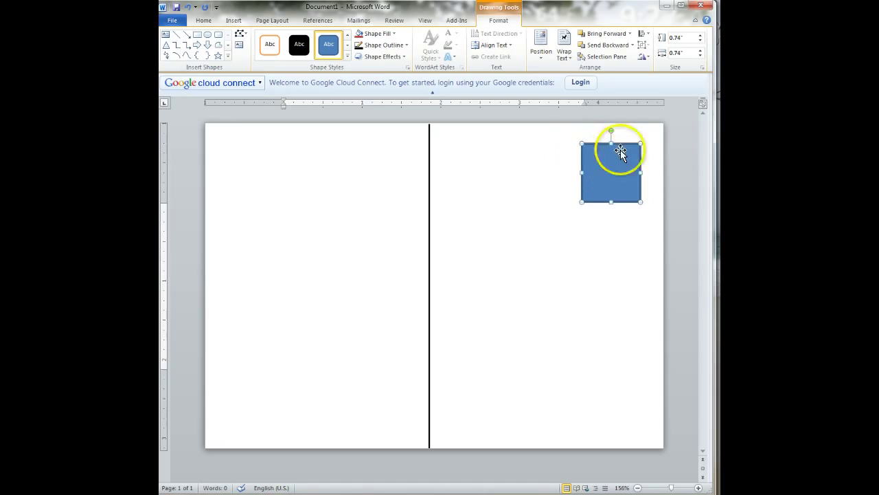
Step: Set the stamp square's fill to No Fill
click(373, 36)
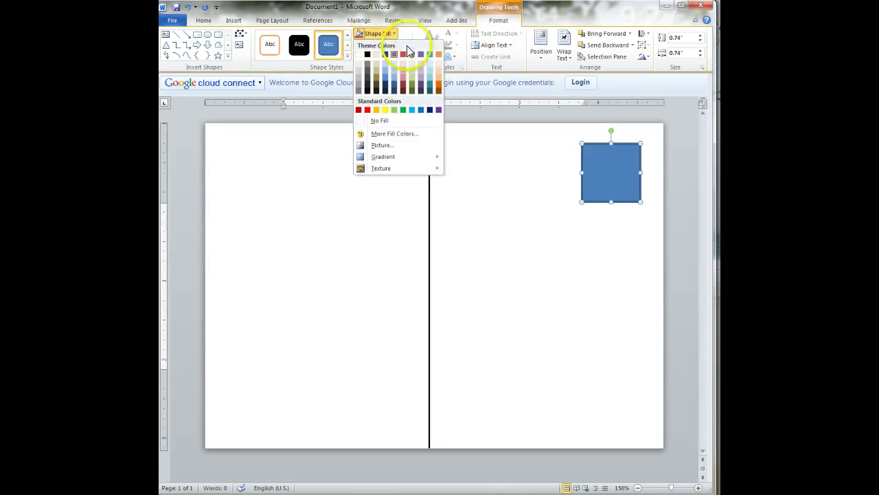
click(402, 123)
click(377, 37)
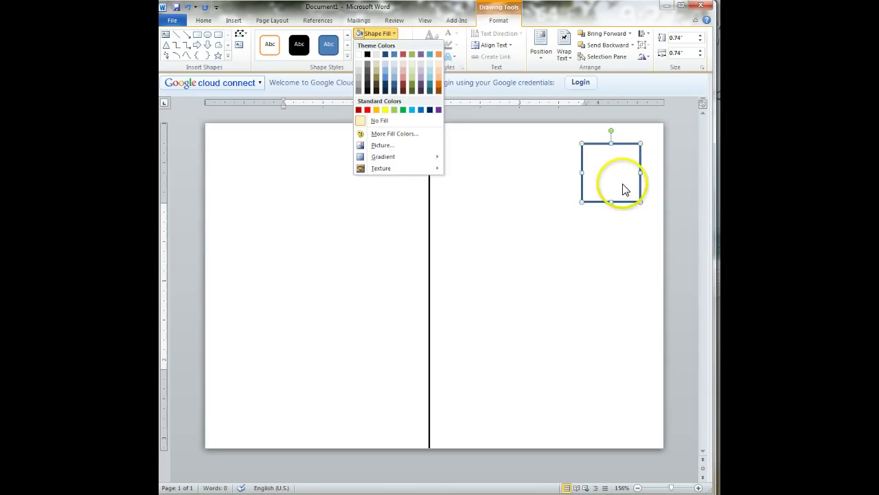
click(388, 121)
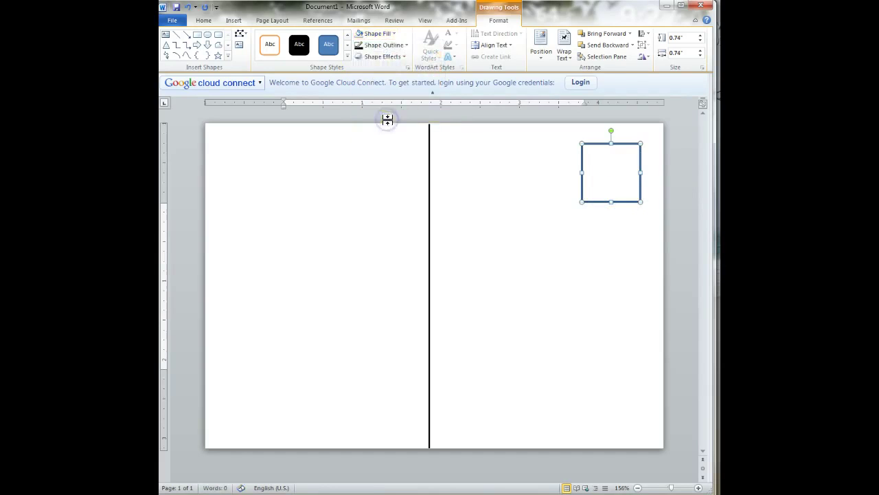
Step: Give the stamp square a dark red outline with a Dash line style
click(375, 46)
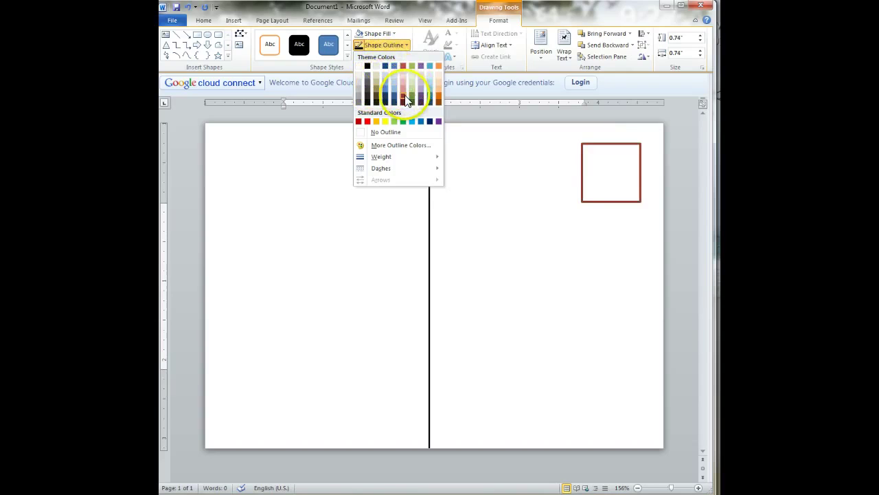
click(403, 97)
click(377, 45)
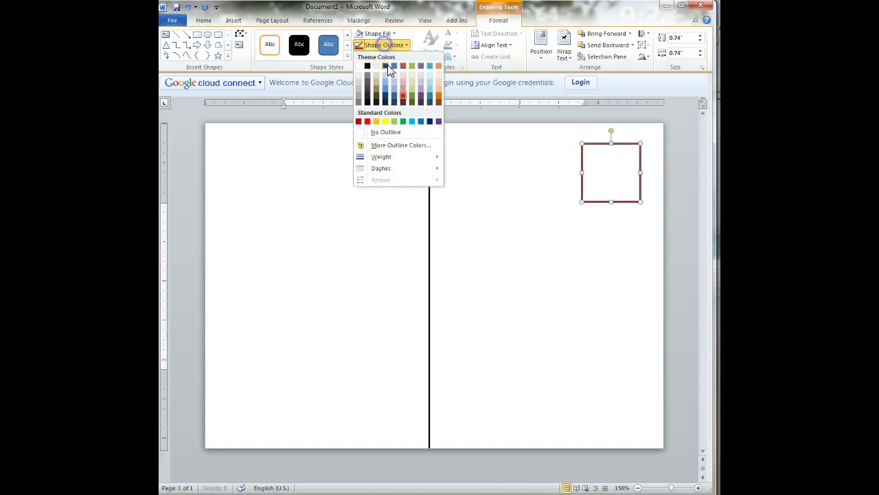
click(390, 167)
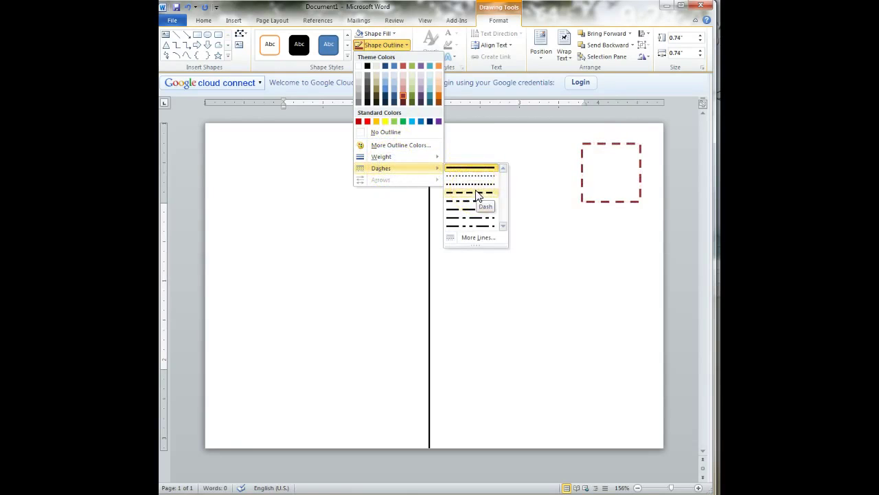
click(477, 195)
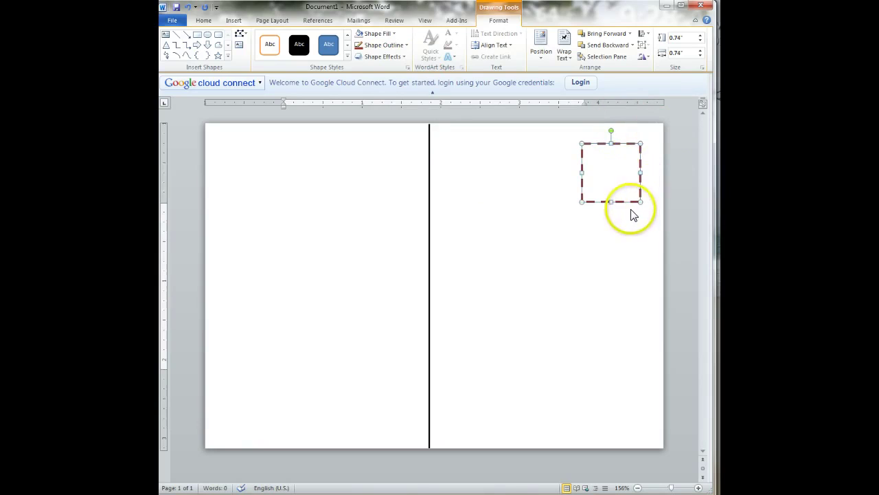
Step: Draw a wide text box to the left of the stamp square
click(238, 22)
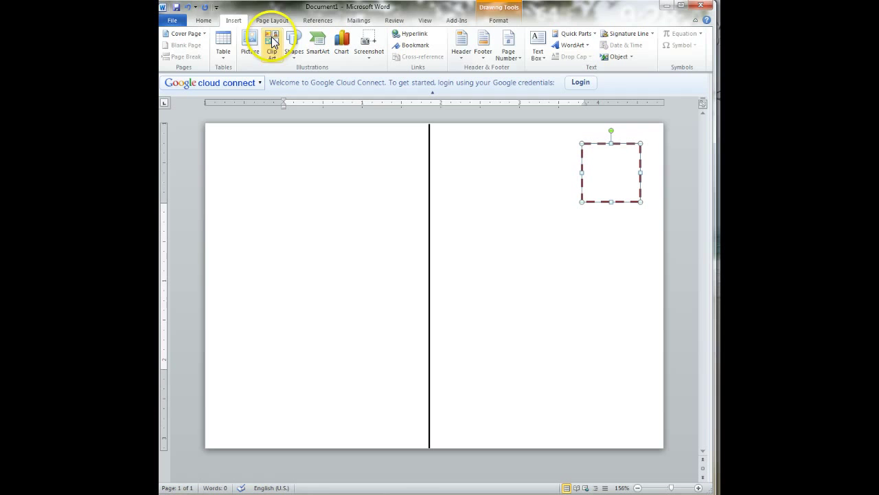
click(534, 43)
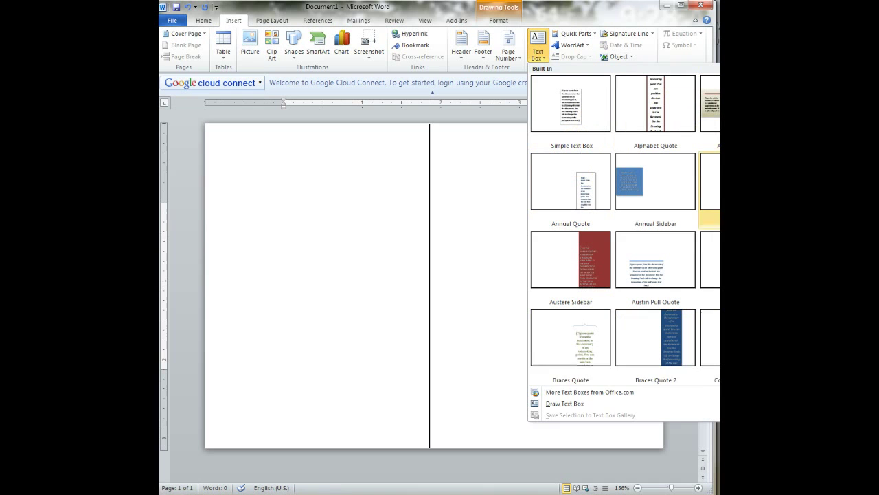
click(581, 405)
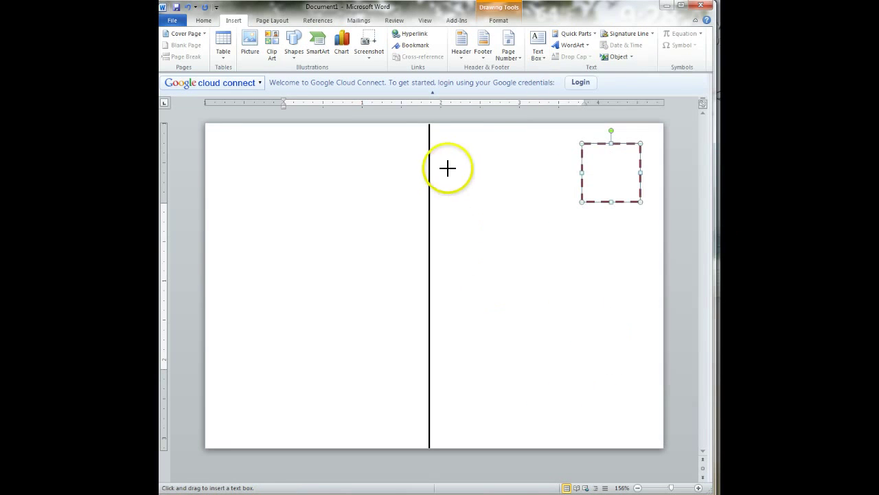
drag(443, 144, 571, 201)
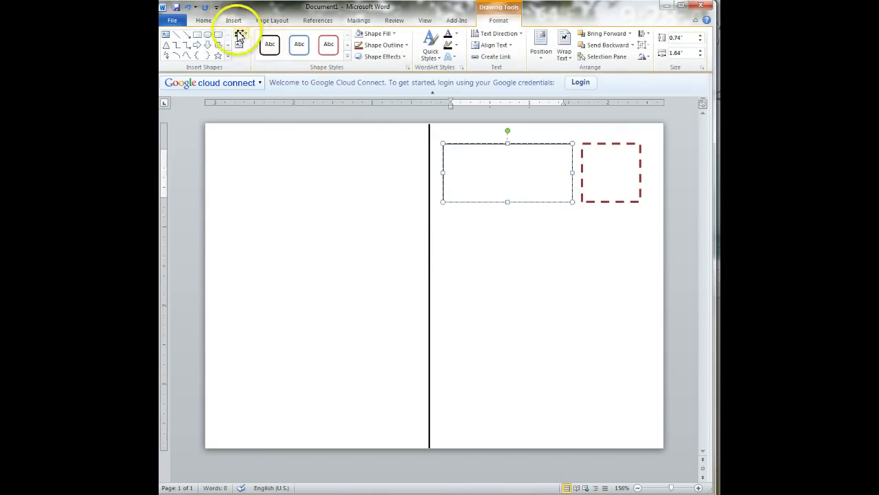
Step: Draw a large text box across the lower right half of the postcard
click(234, 20)
click(538, 51)
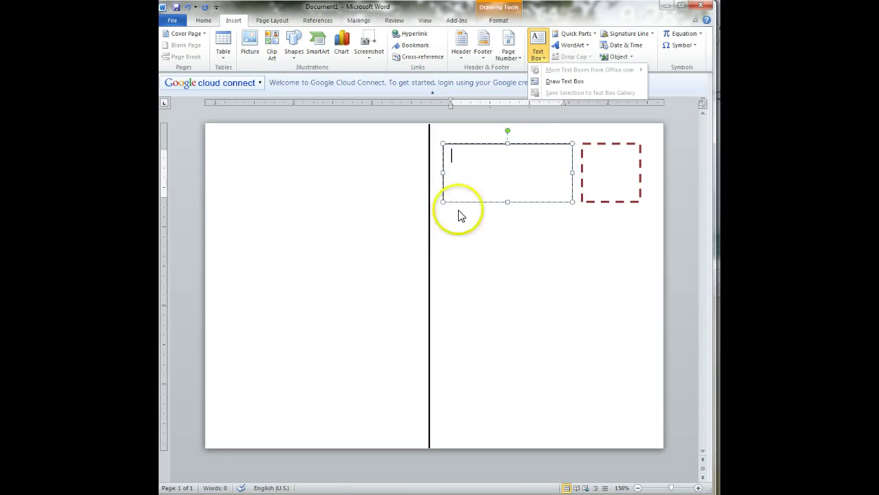
click(550, 82)
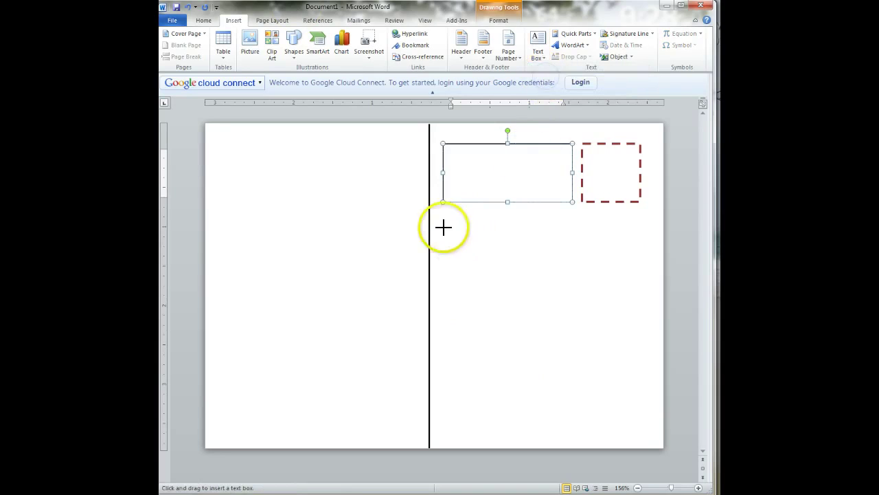
mouse_move(440, 221)
mouse_down()
mouse_move(485, 226)
mouse_move(661, 418)
mouse_move(646, 440)
mouse_up()
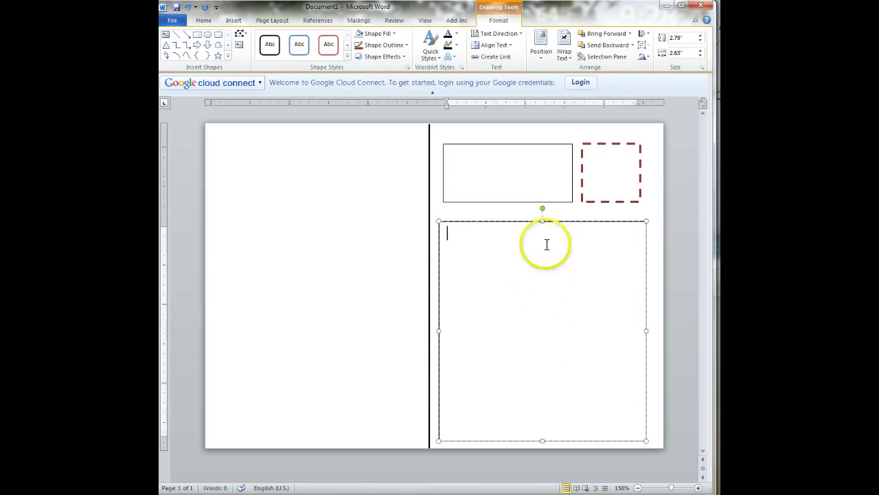
click(526, 172)
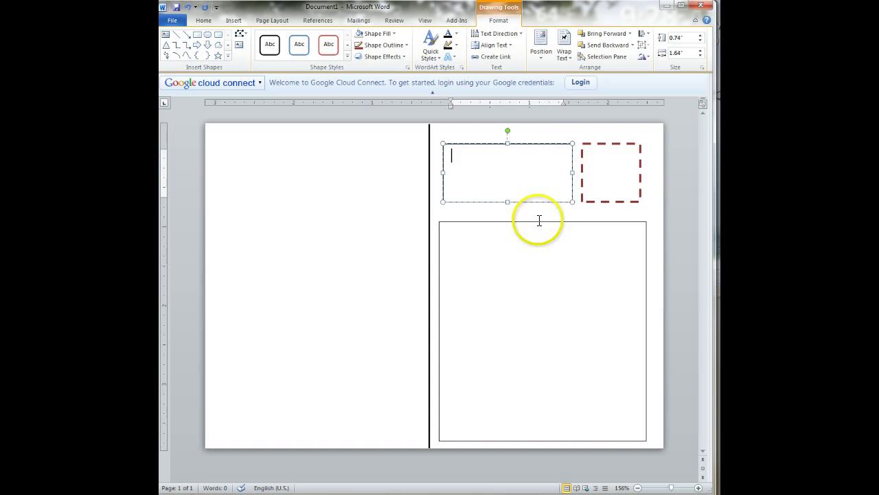
Step: Set No Outline on both the upper text box and the large lower text box
click(534, 144)
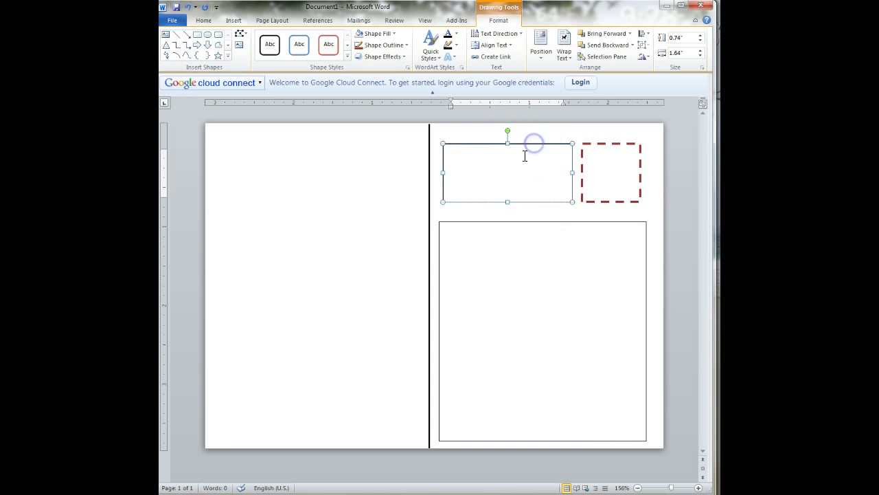
click(401, 46)
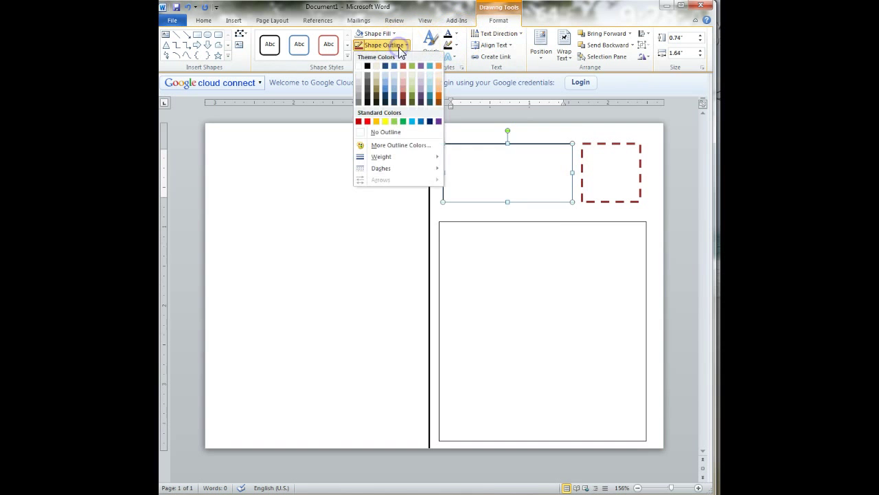
click(404, 131)
click(465, 229)
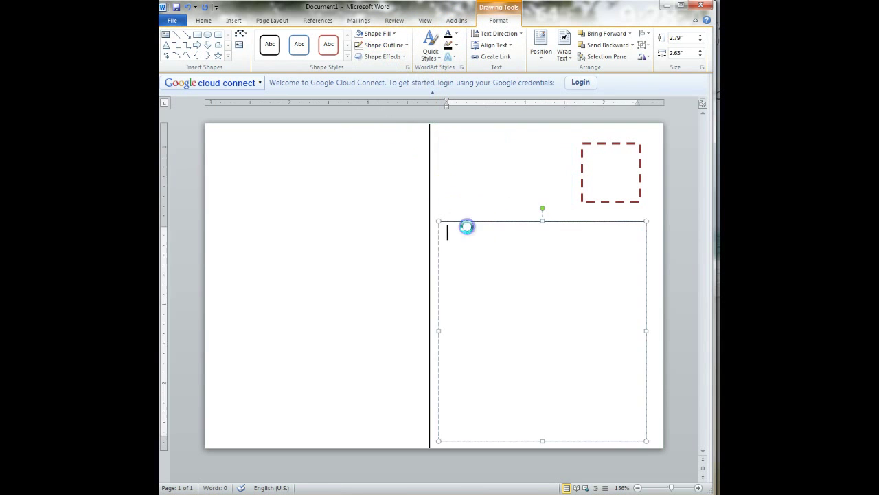
click(375, 45)
click(382, 132)
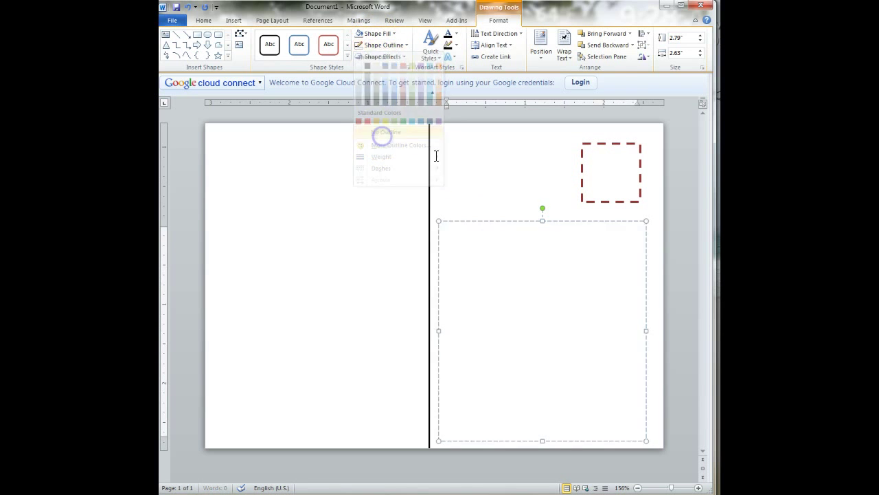
click(447, 161)
click(460, 216)
click(476, 242)
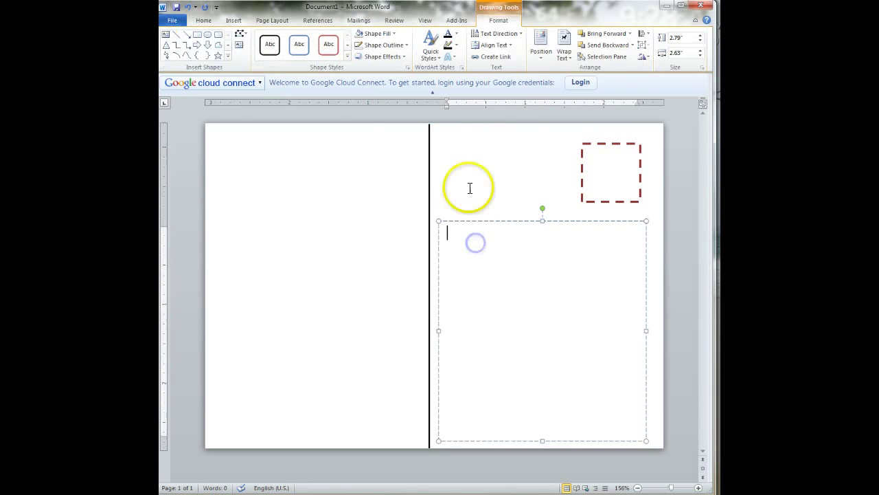
Step: Type the recipient's name and street address on two lines in the upper text box
click(470, 188)
text(R)
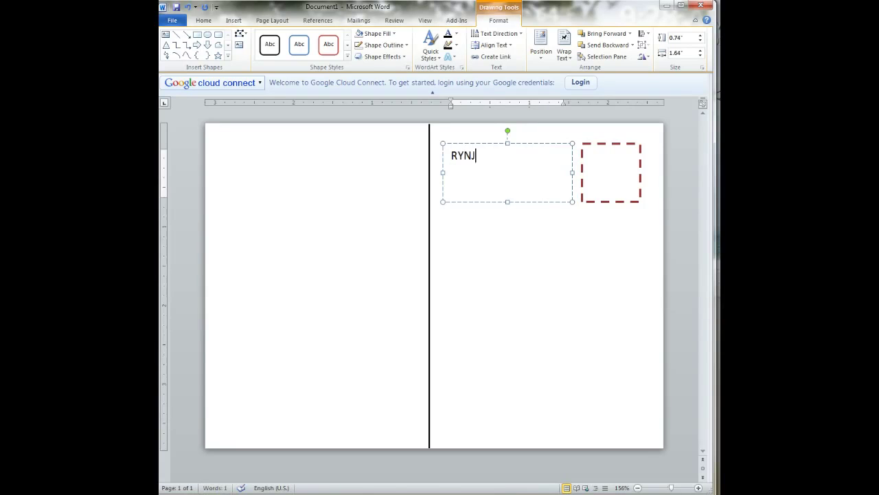
text(YNJ)
key(Return)
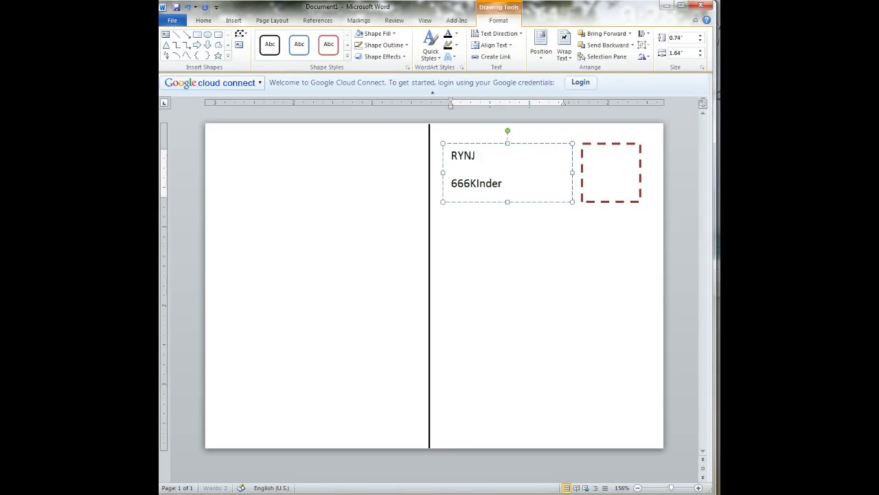
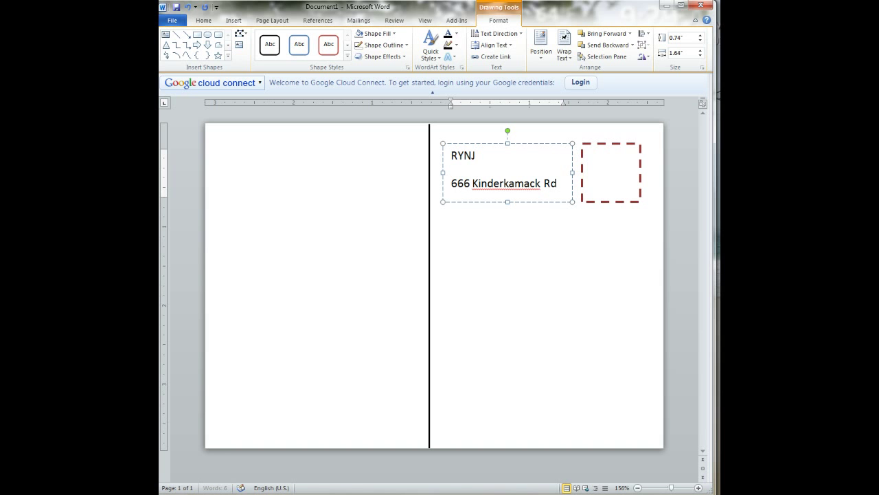
click(459, 152)
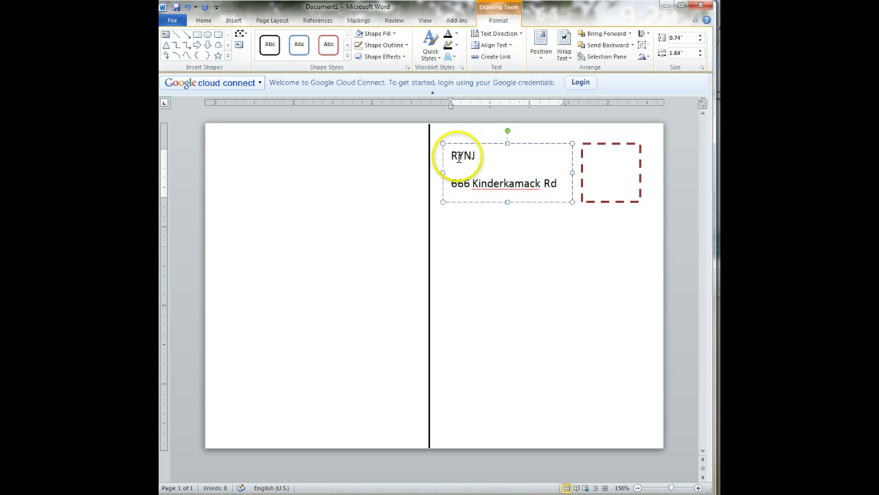
click(465, 168)
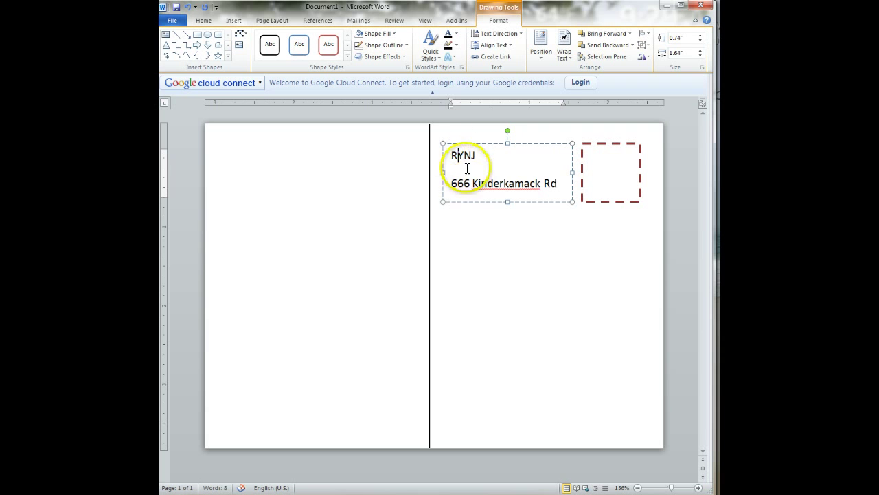
click(455, 151)
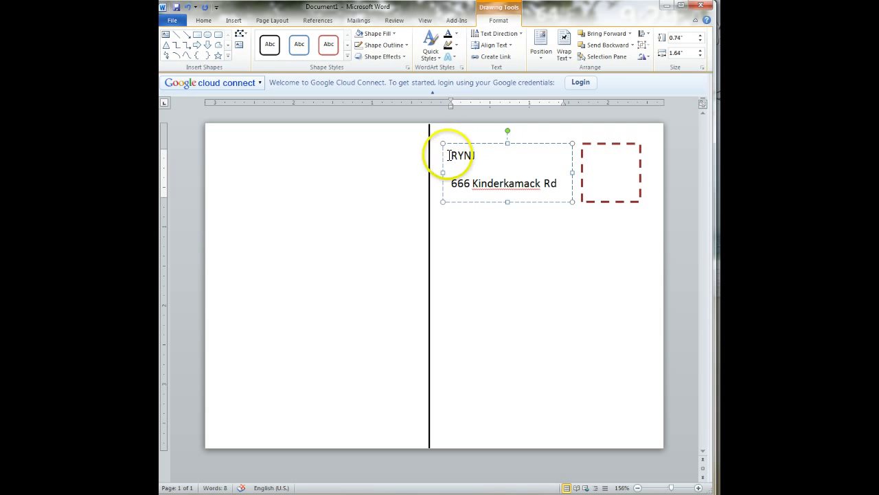
Step: Give the RYNJ address 1.0 line spacing and remove the space after each paragraph
drag(447, 154, 491, 248)
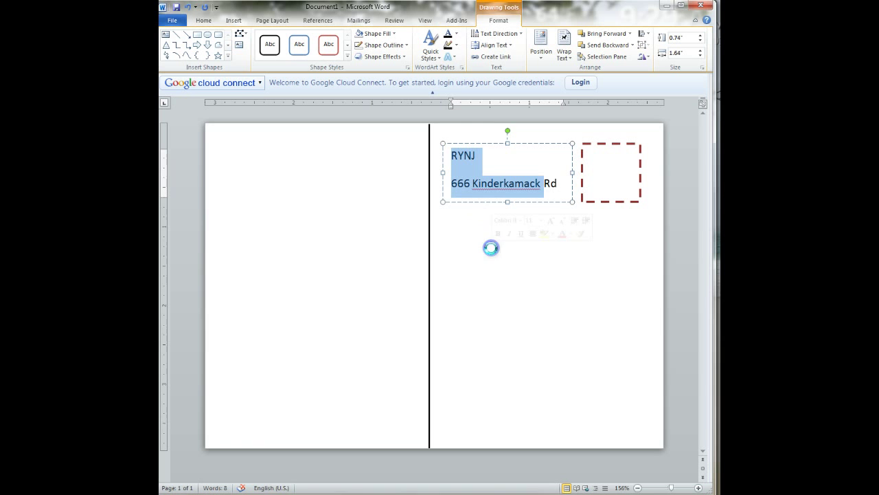
key(ctrl+a)
drag(505, 184, 486, 163)
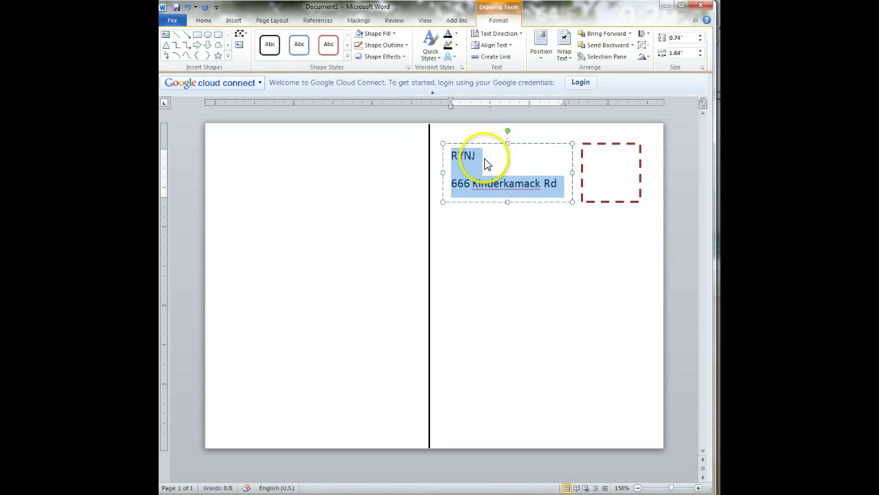
click(203, 22)
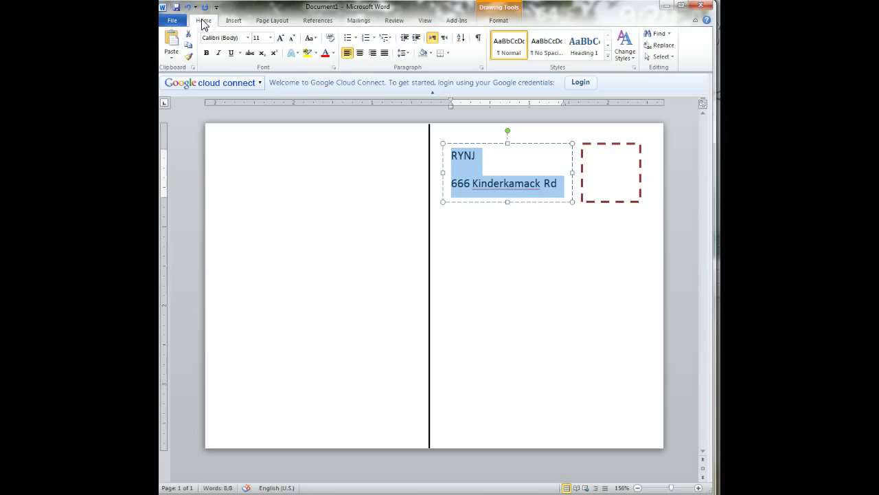
click(405, 54)
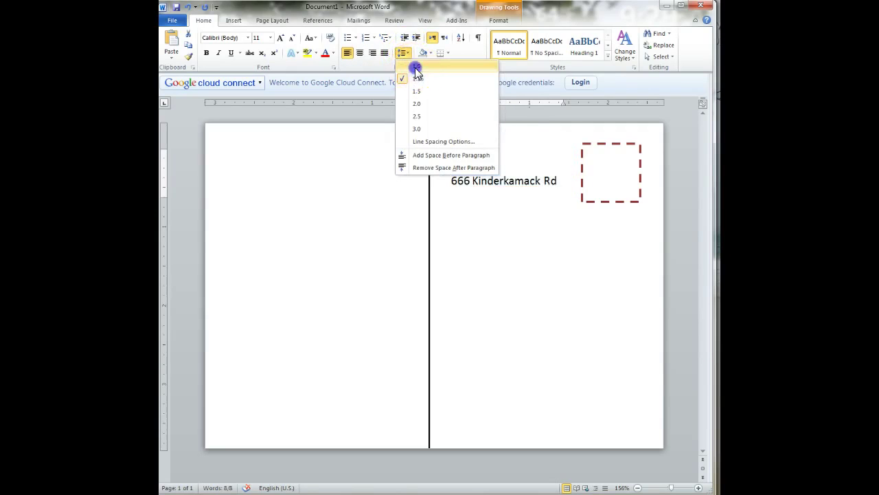
click(416, 67)
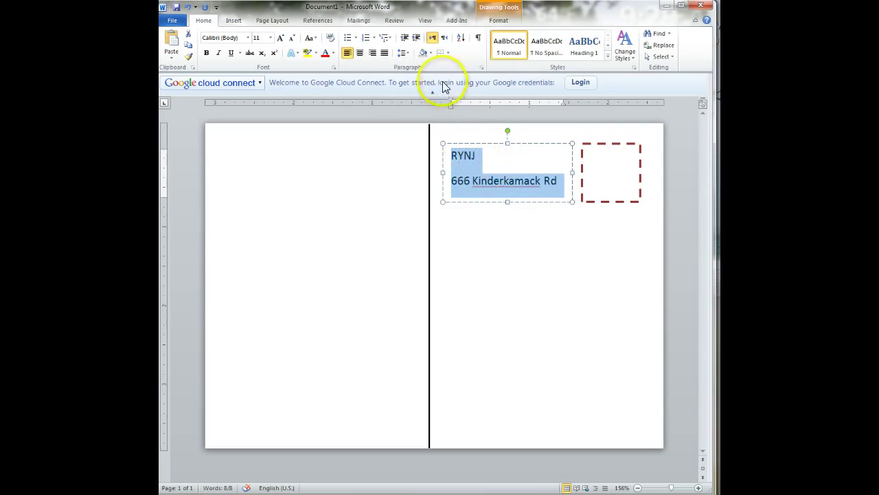
click(408, 56)
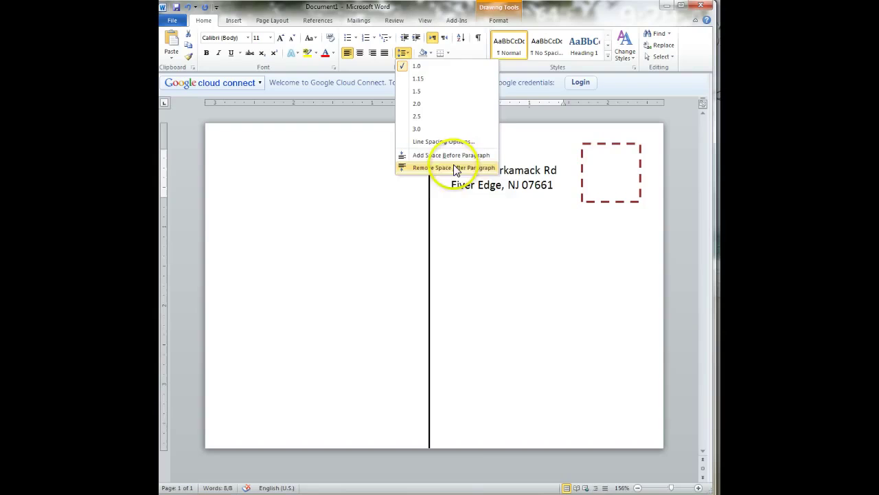
click(455, 168)
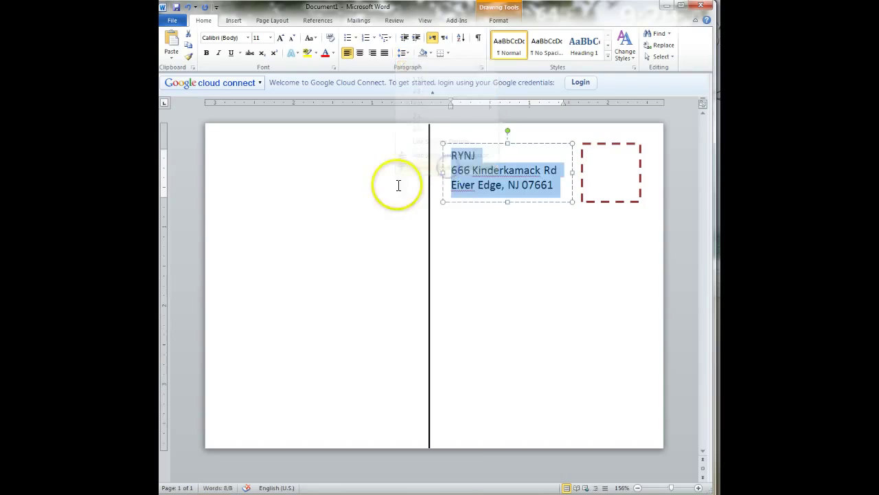
click(456, 184)
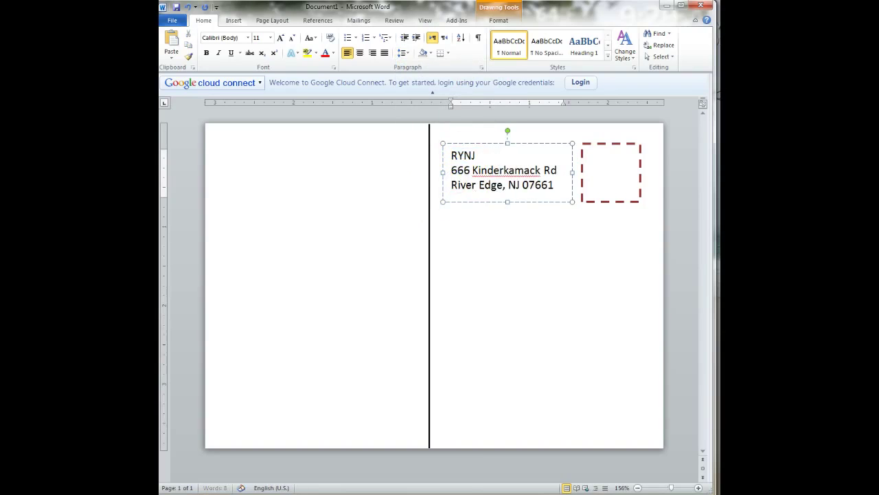
click(474, 156)
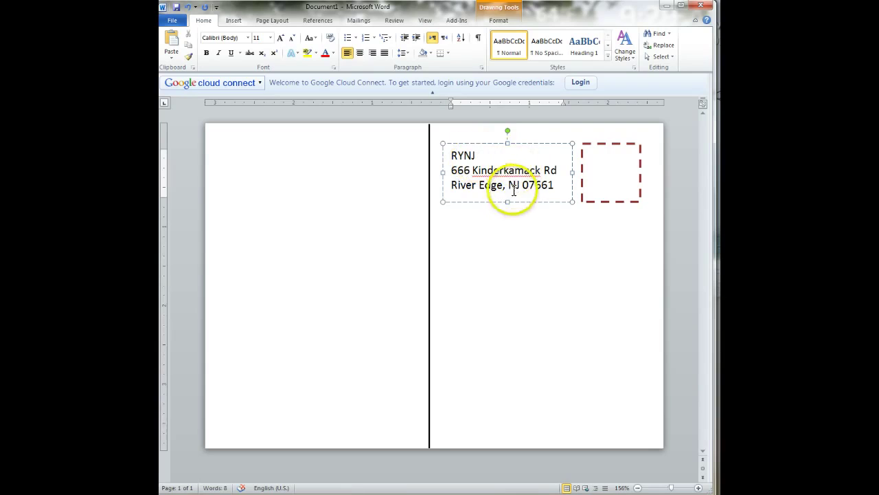
Step: Remove the extra paragraph spacing from the empty message box
click(488, 236)
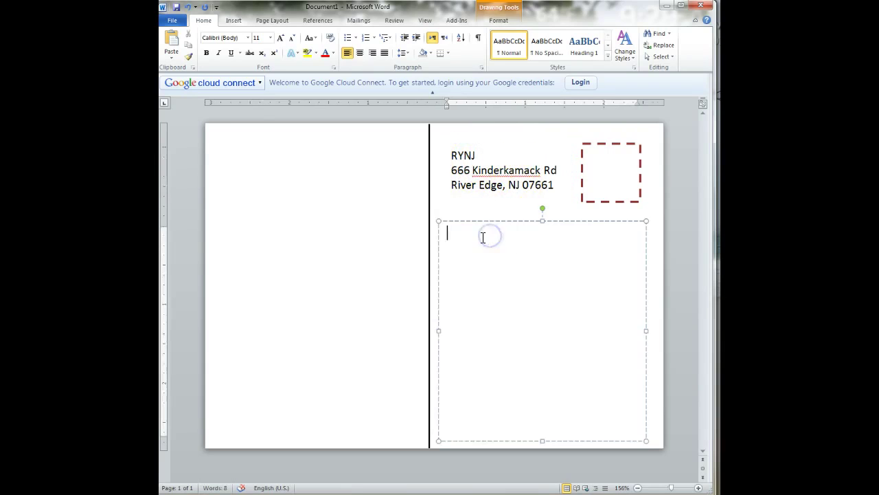
click(481, 238)
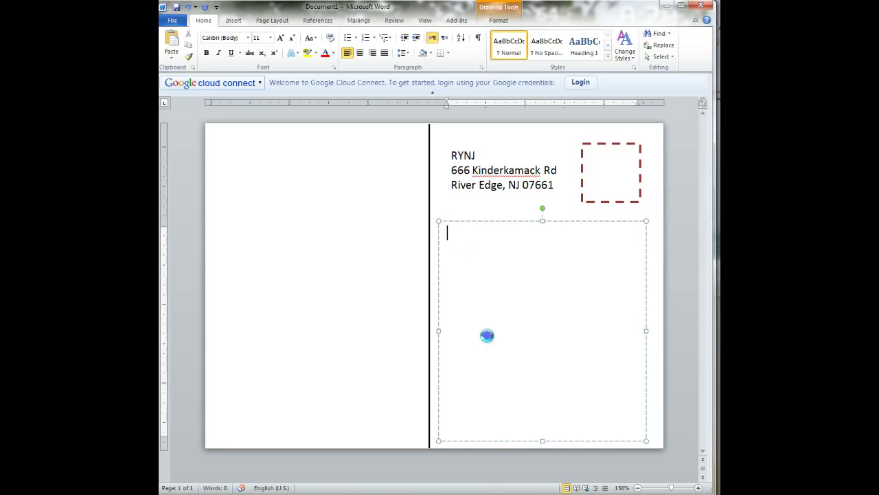
key(ctrl+a)
click(403, 53)
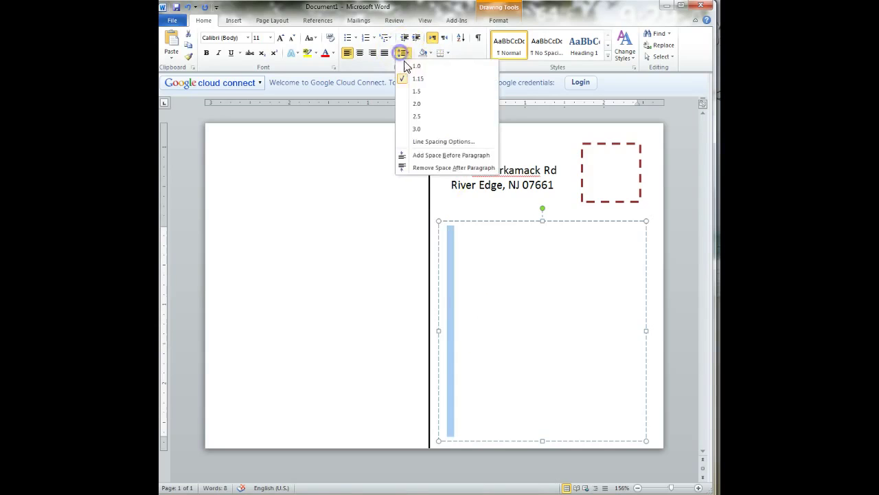
click(412, 166)
click(506, 278)
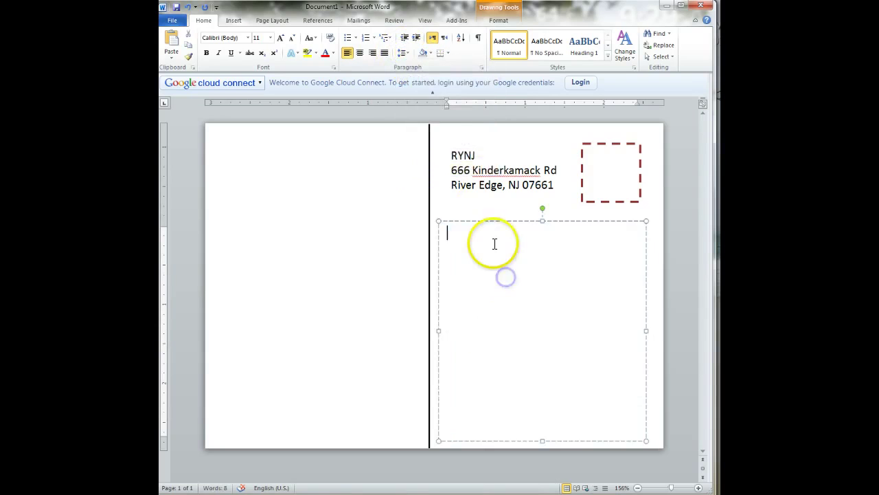
Step: Type the greeting 'Dear Siegel Family,' and the first questions, starting with what continent it is on
text(Dear)
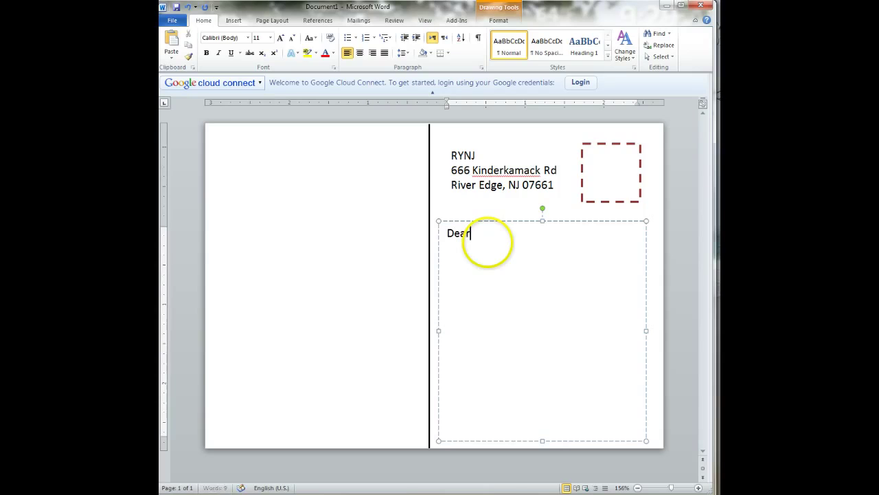
text( Siegel Family,)
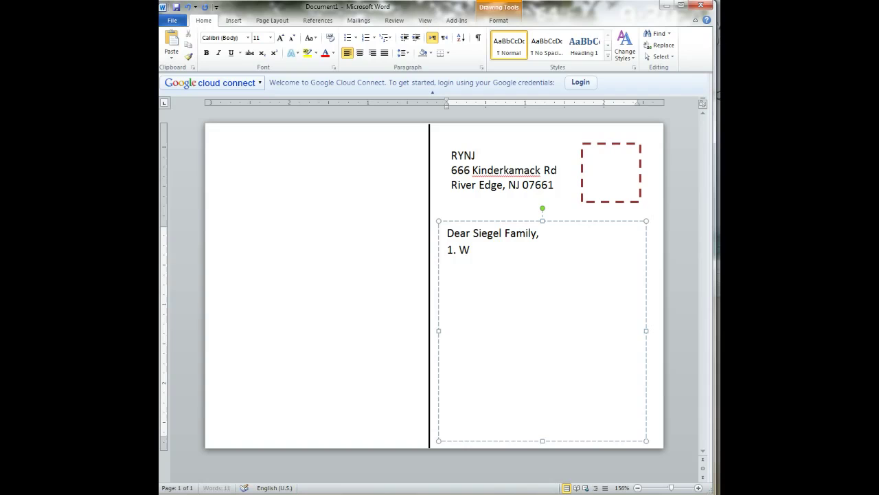
key(BackSpace)
text(hat co)
key(BackSpace)
text(ontinent is it )
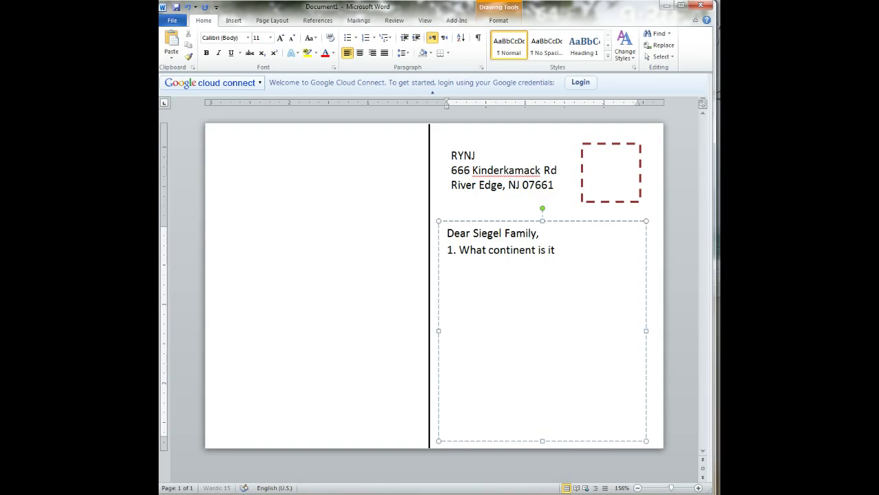
text(on )
text(2.)
text( what country are you in)
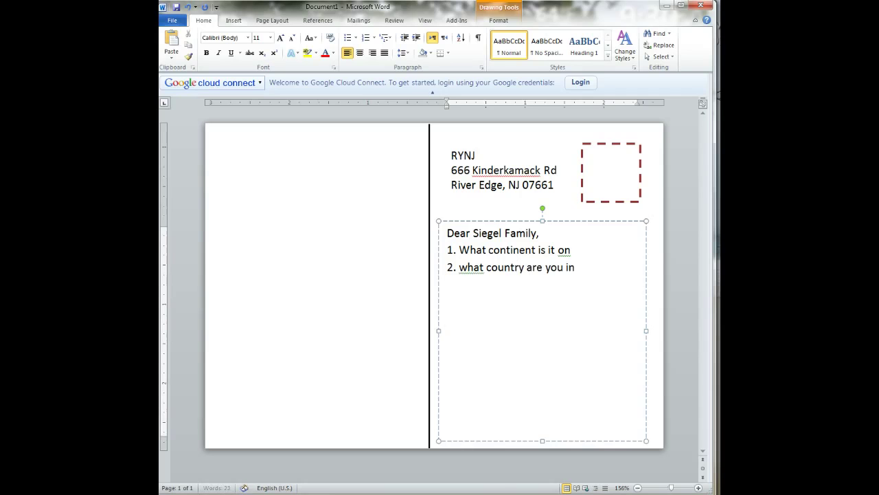
Step: Add numbered questions 3 and 4 to the message
key(Return)
text(3. Things that you can see who)
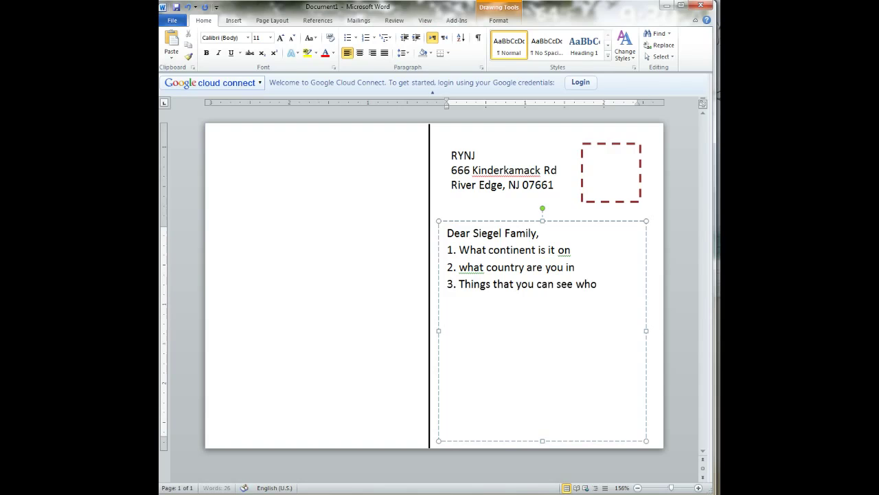
key(BackSpace)
text(ile you are there (3 factas)
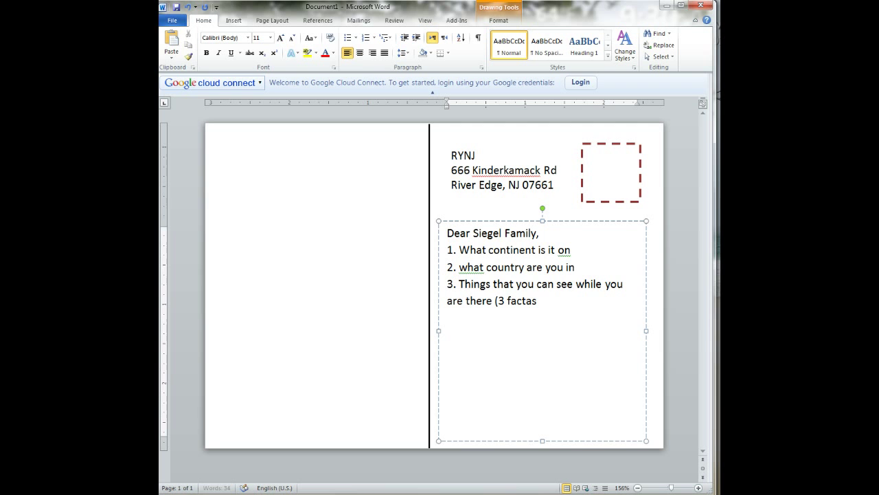
key(BackSpace)
key(BackSpace)
text(s))
key(Return)
text(4. Why you wanted to)
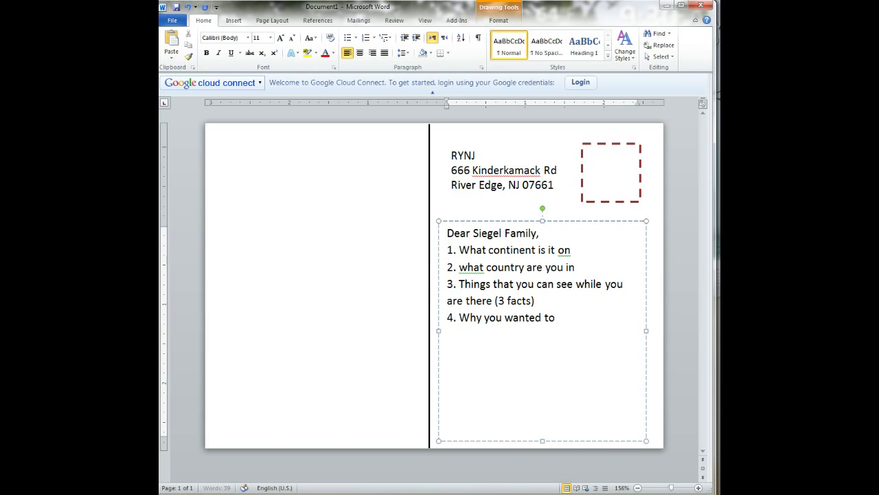
text( c)
key(BackSpace)
text(visit this place.)
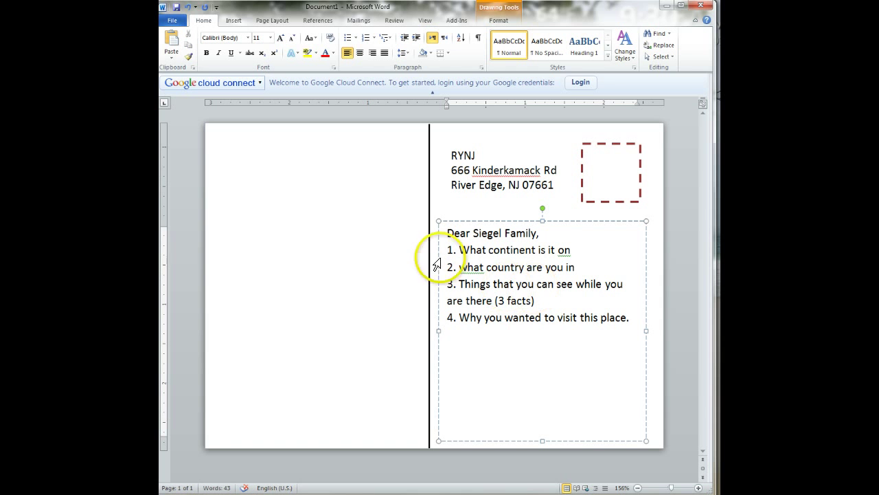
Step: Capitalize 'What' in question 2 and add the sign-off 'Love,' and 'Me'
click(460, 267)
key(Delete)
text(W)
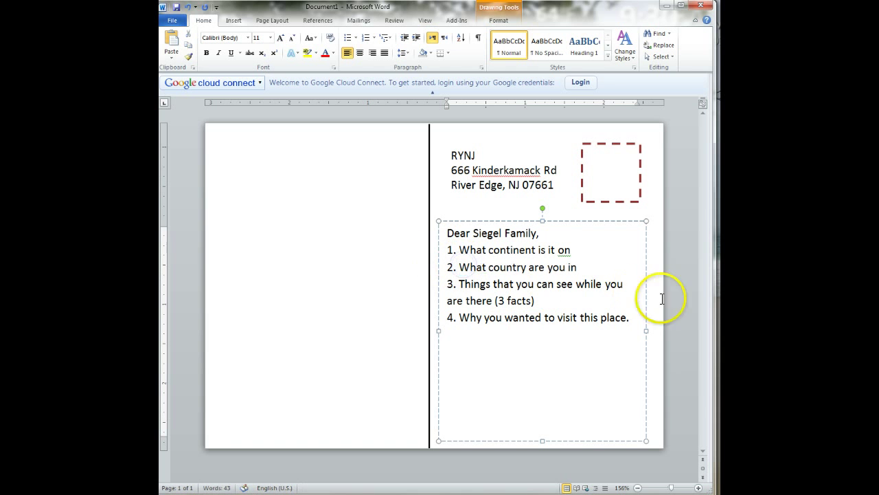
click(639, 314)
key(Return)
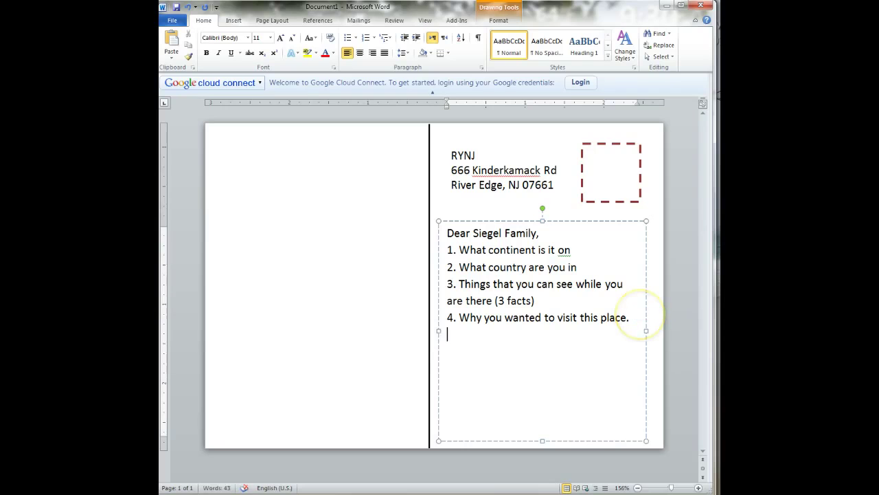
text(Love,)
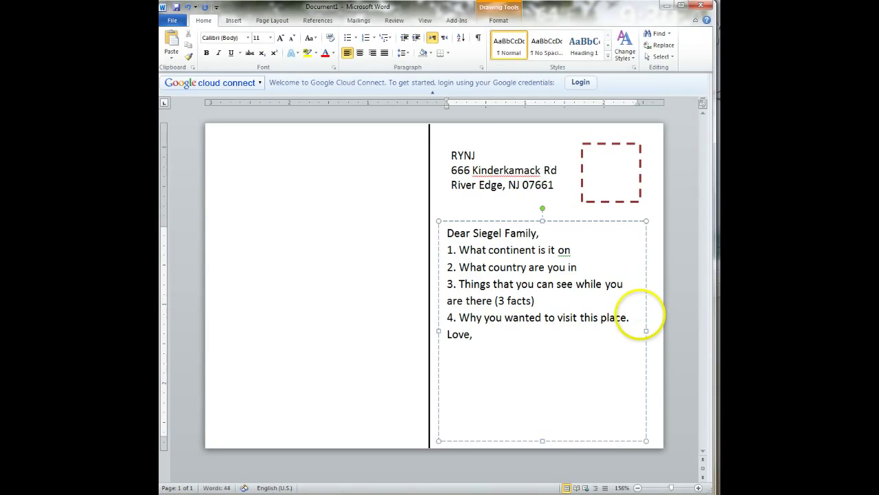
key(Return)
text(Me.)
key(BackSpace)
click(638, 320)
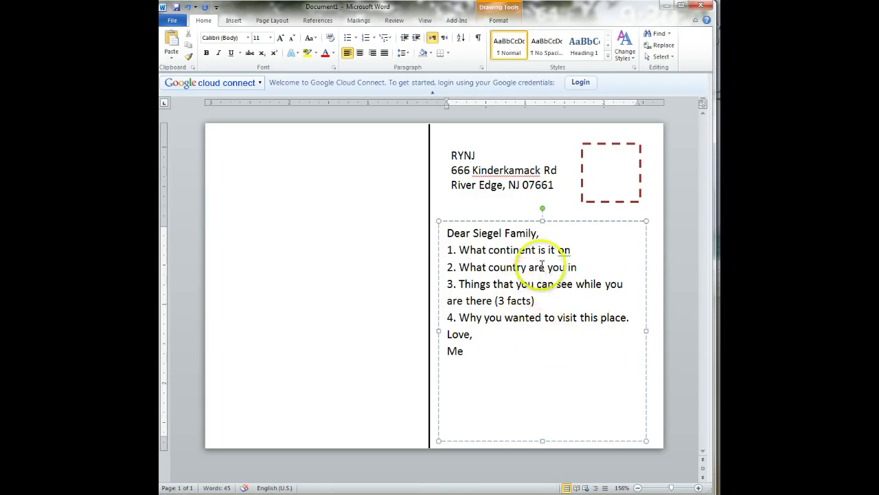
Step: Insert blank lines after 'Dear Siegel Family,' and above 'Love,'
click(548, 234)
key(Return)
click(447, 352)
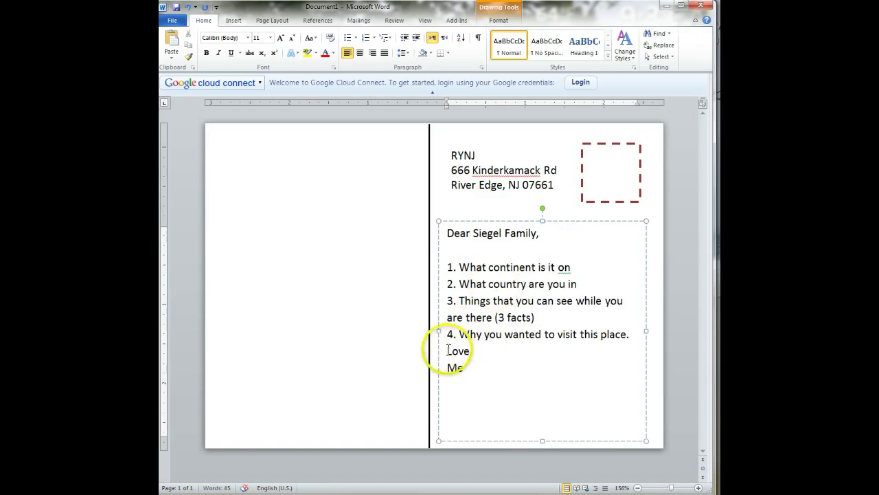
key(Return)
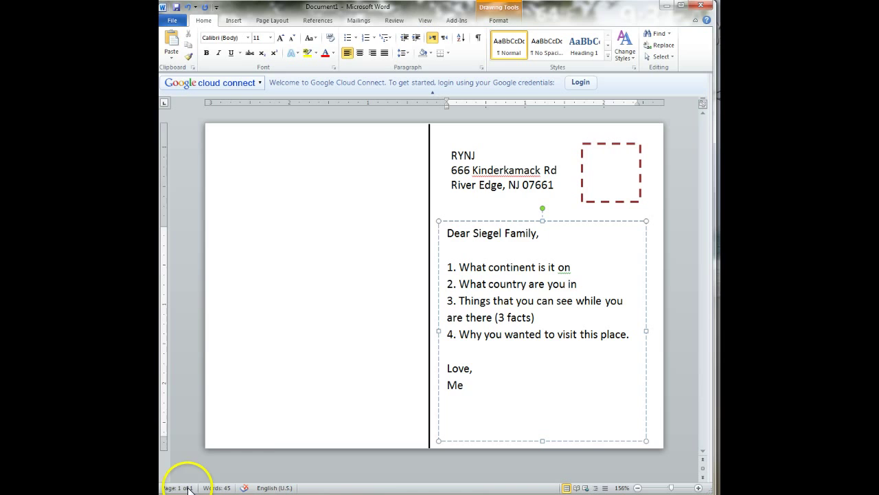
Step: Load worldbookonline.com in a new Chrome tab
mouse_move(206, 492)
click(203, 471)
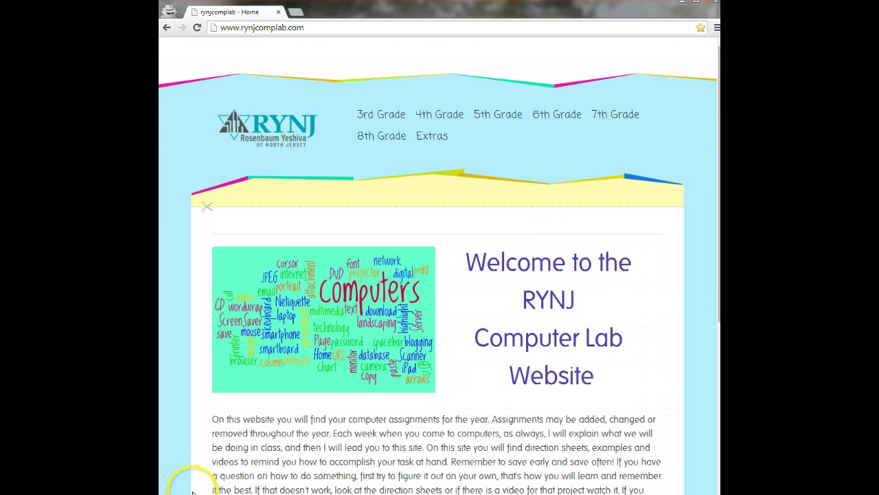
click(292, 12)
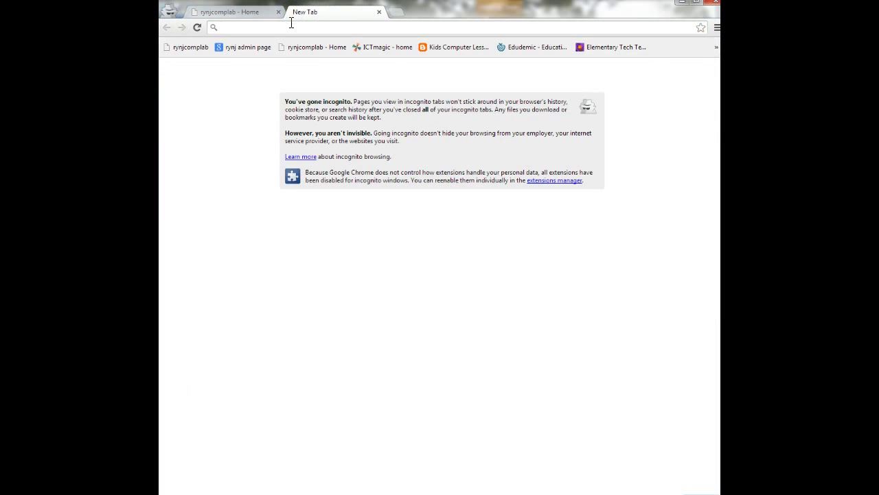
text(worl)
key(Down)
key(Return)
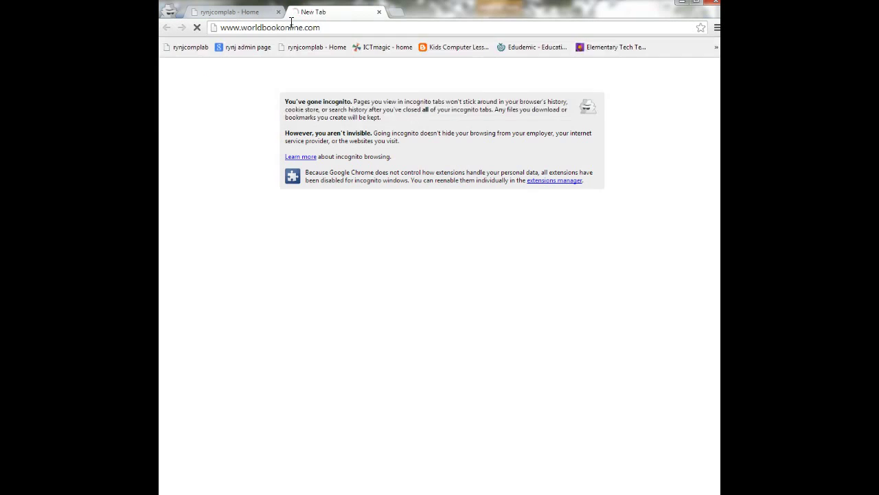
Step: Log in to World Book Online with the saved ID and the account password
text(ryn)
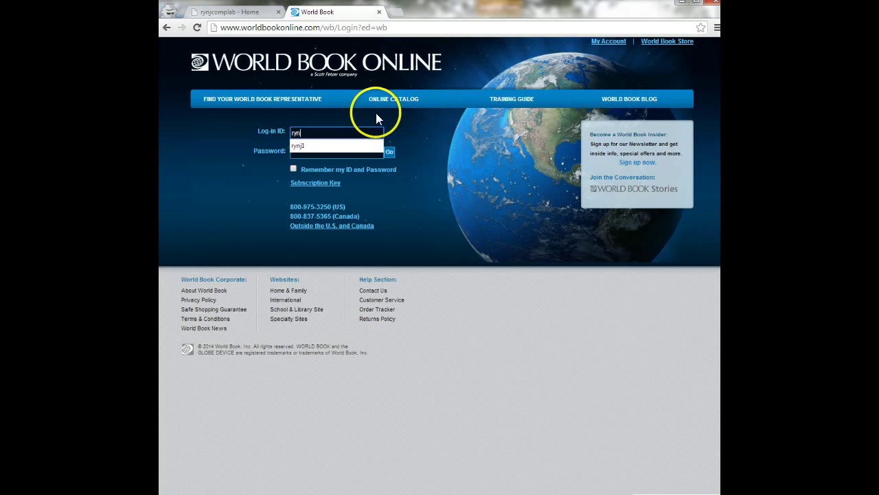
key(Down)
key(Return)
key(Tab)
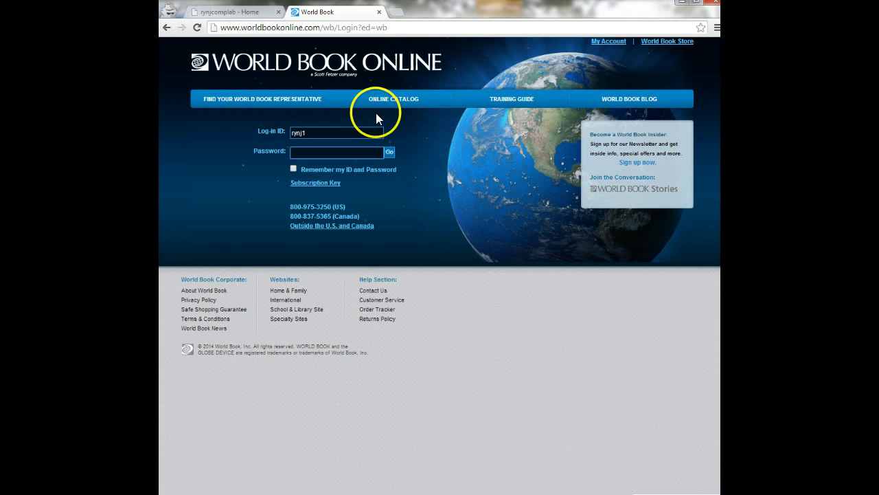
text(•••••)
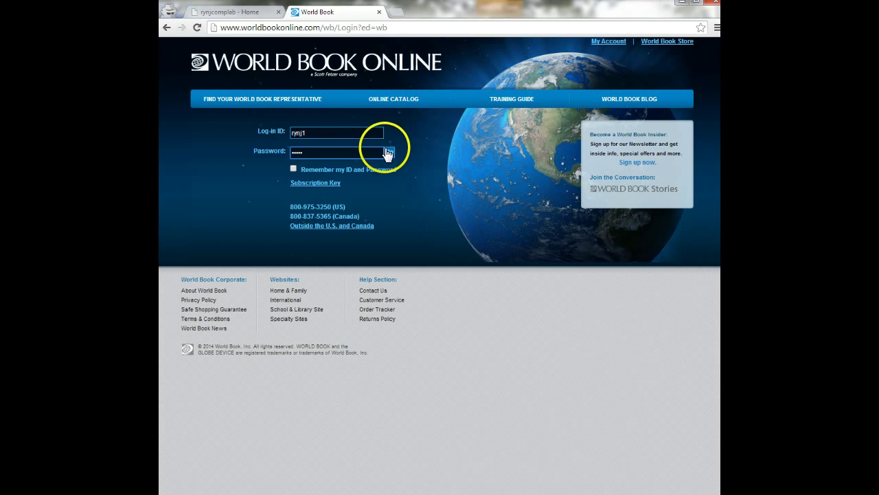
click(387, 152)
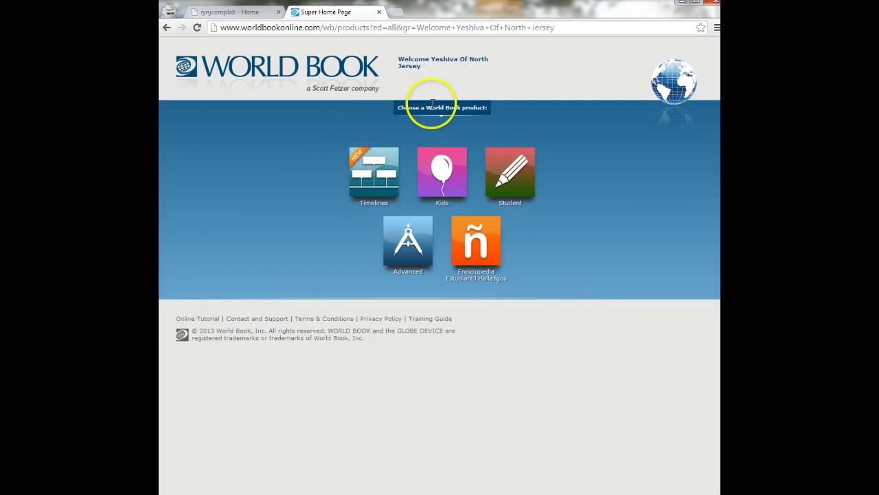
Step: Search the Student encyclopedia for 'peru' and open the Terraced farming in Colca Valley picture
click(510, 171)
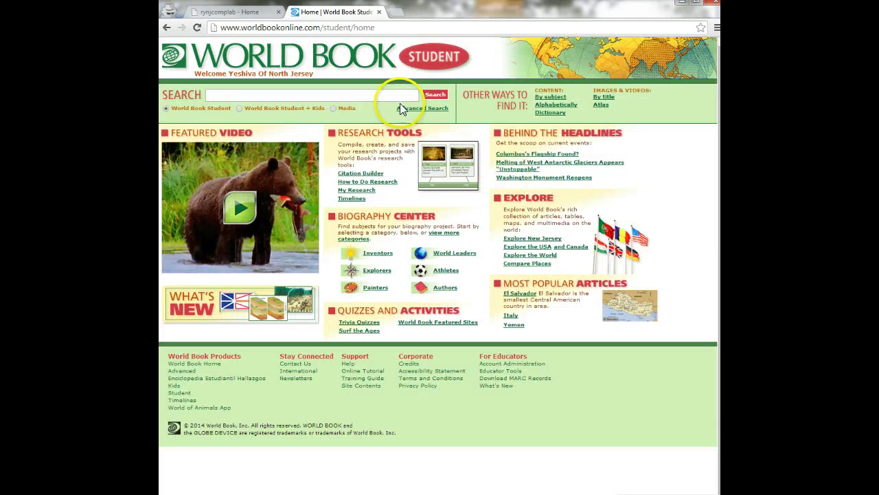
click(396, 96)
text(peru)
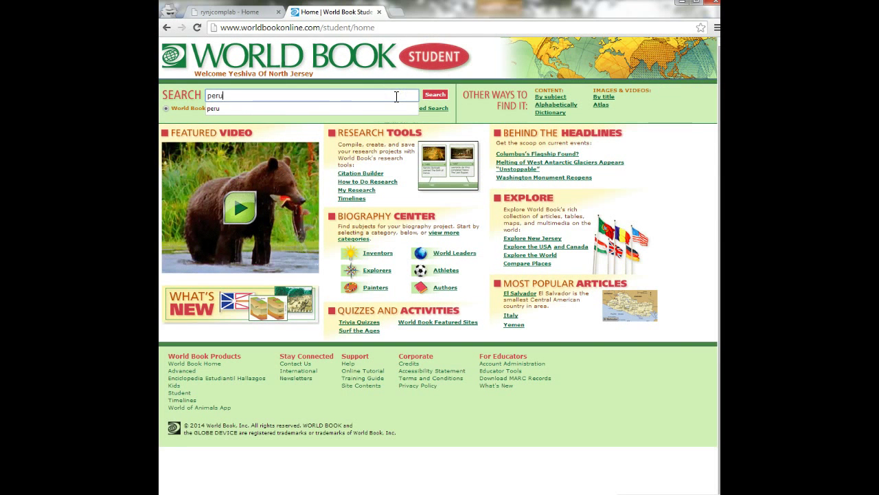
click(434, 94)
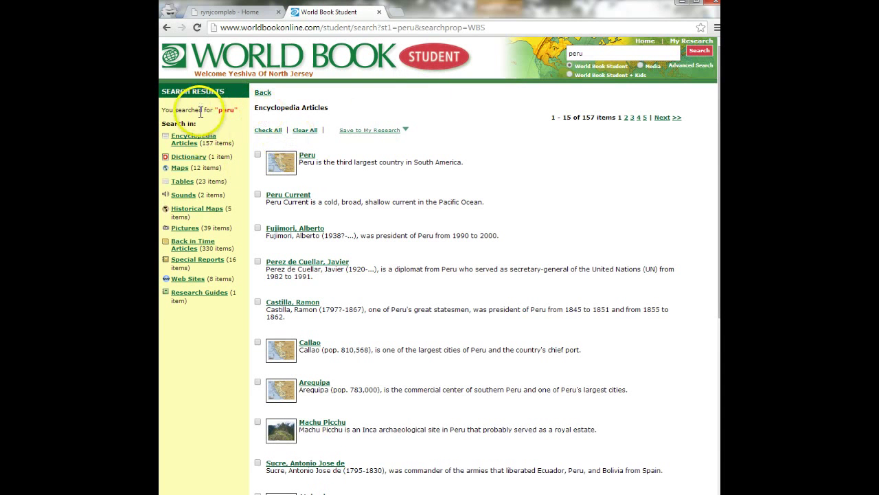
click(184, 227)
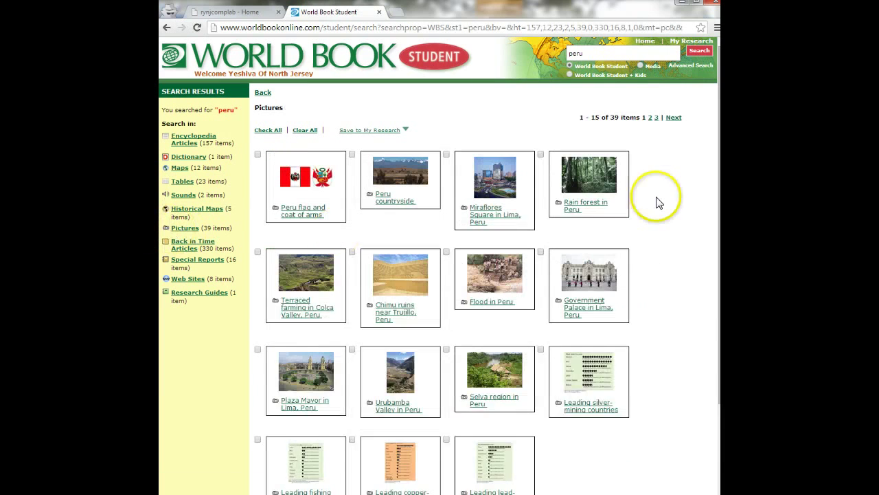
scroll(658, 202, down, 2)
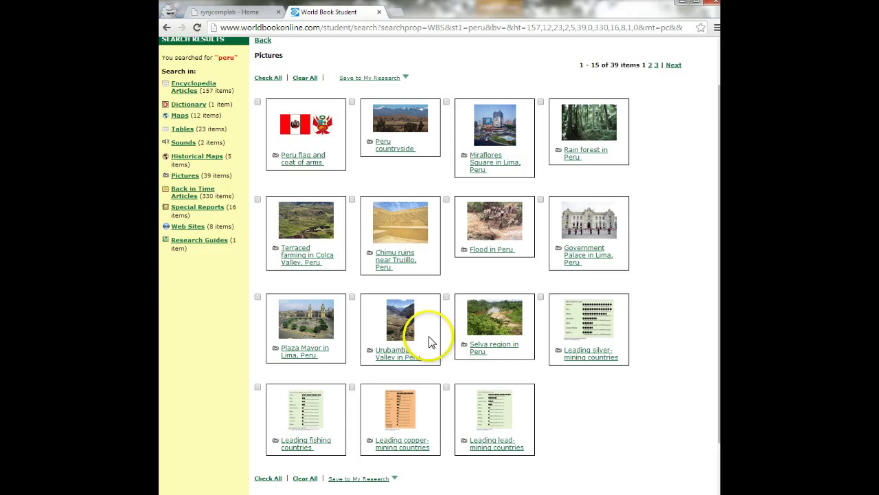
click(300, 223)
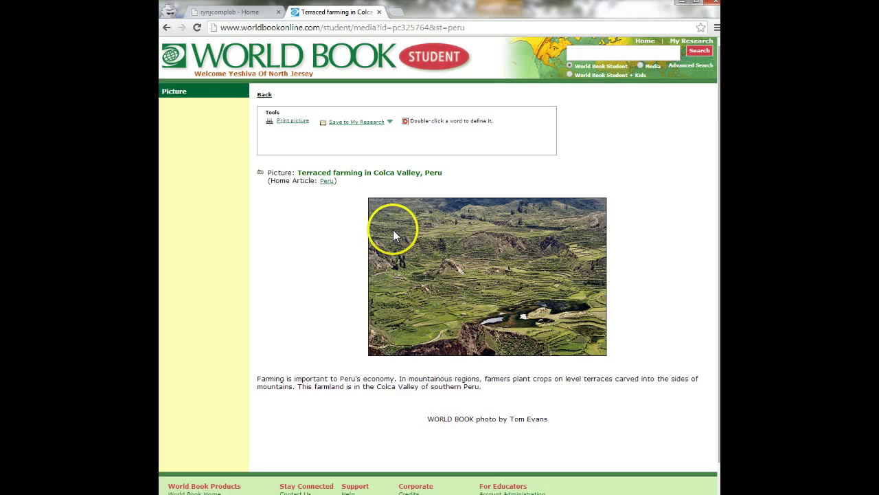
Step: Leave the terraced farming photo unsaved and open the Peru countryside picture instead
right_click(487, 230)
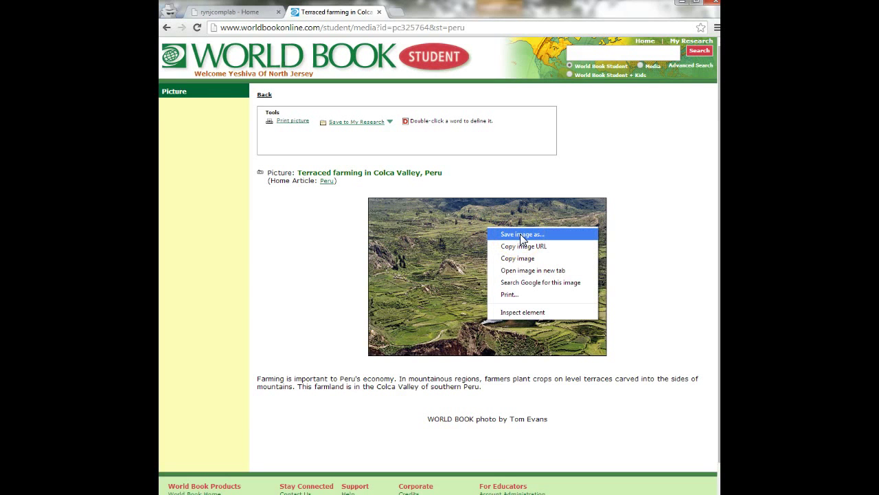
click(443, 246)
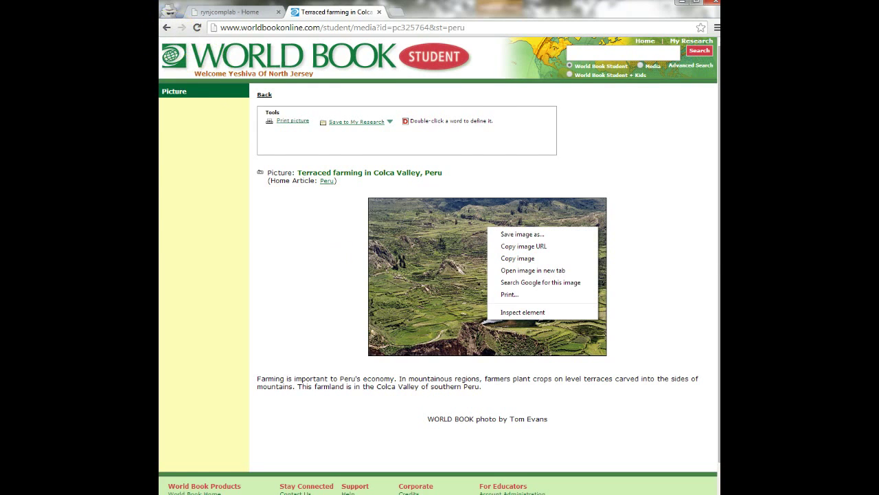
click(165, 29)
click(165, 29)
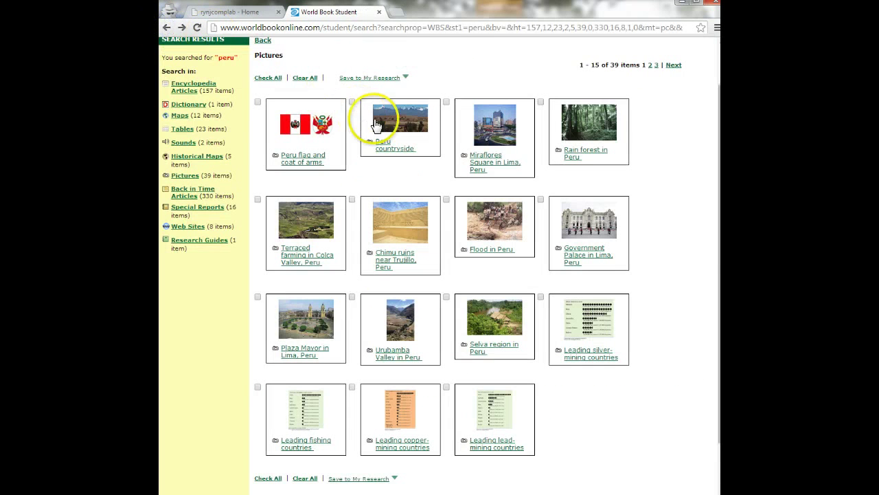
click(382, 121)
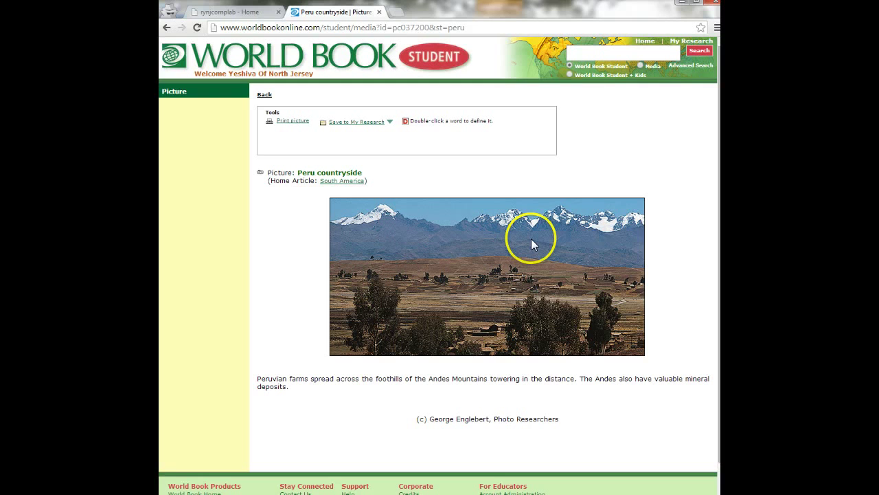
Step: Save the Peru countryside image to the Pictures library as 'Peru 3'
right_click(531, 239)
click(599, 248)
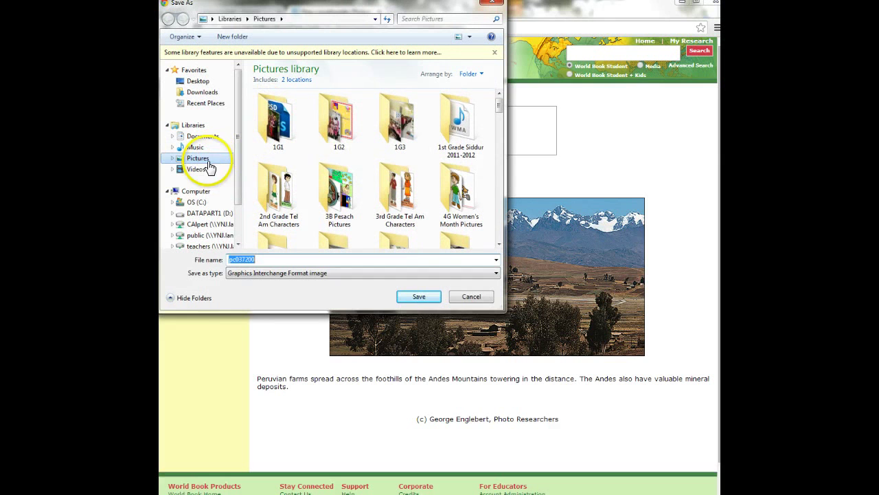
click(212, 158)
click(263, 258)
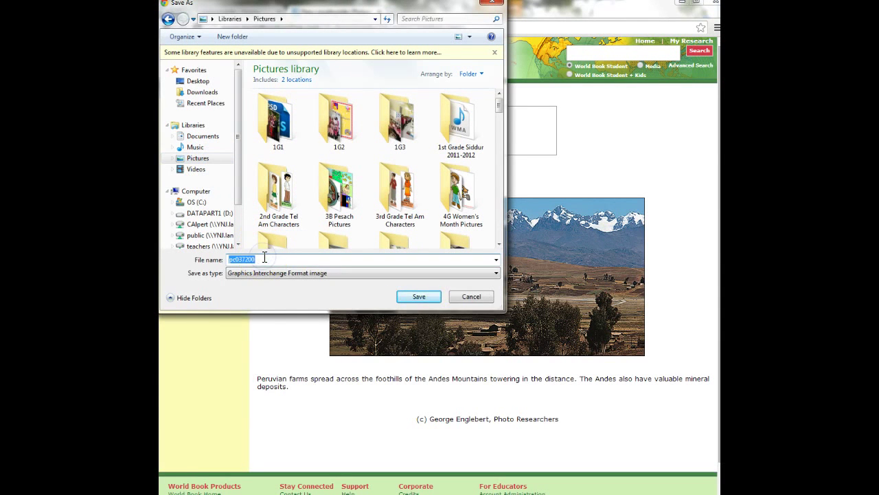
text(Peru 3)
click(400, 297)
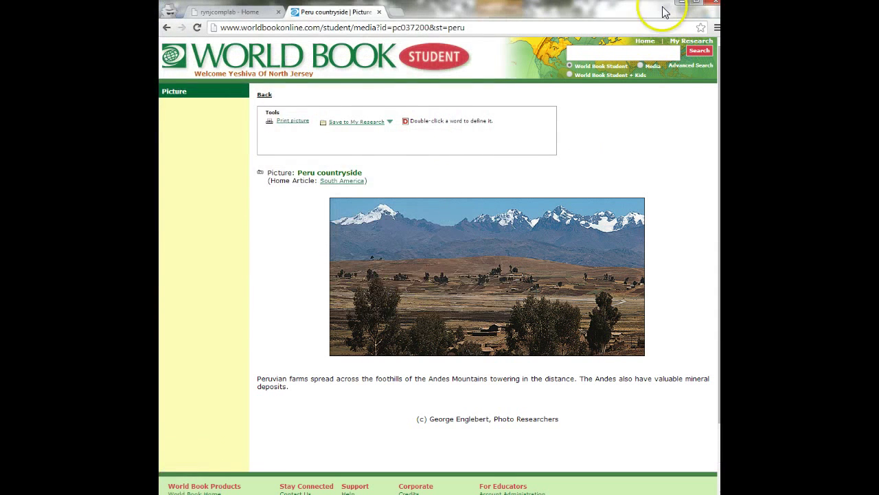
Step: Insert the Peru 3.gif picture on the postcard's left side
click(682, 2)
click(375, 214)
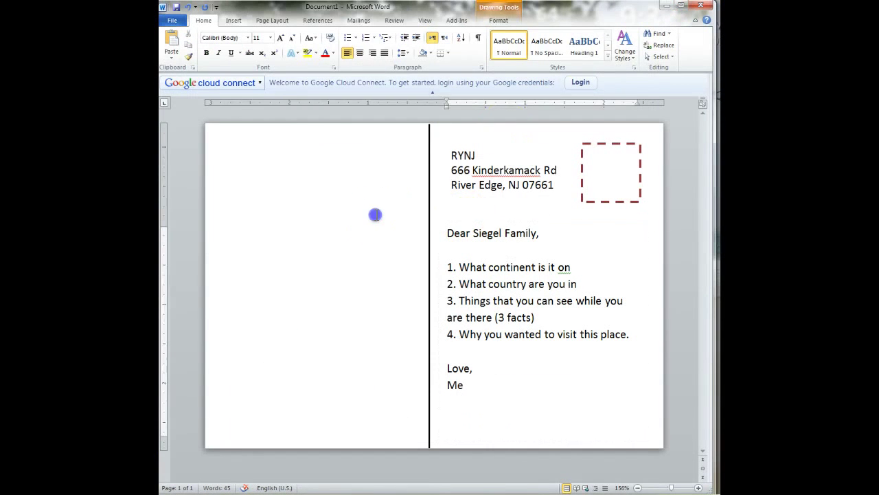
click(233, 21)
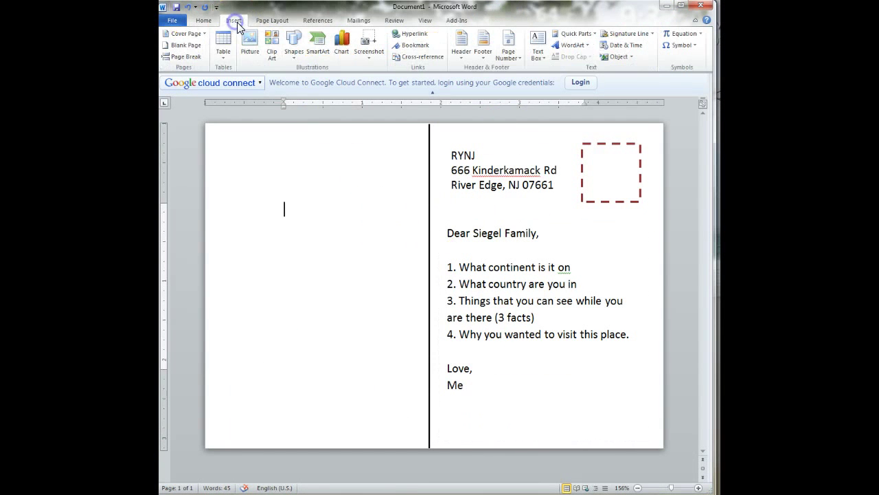
click(251, 55)
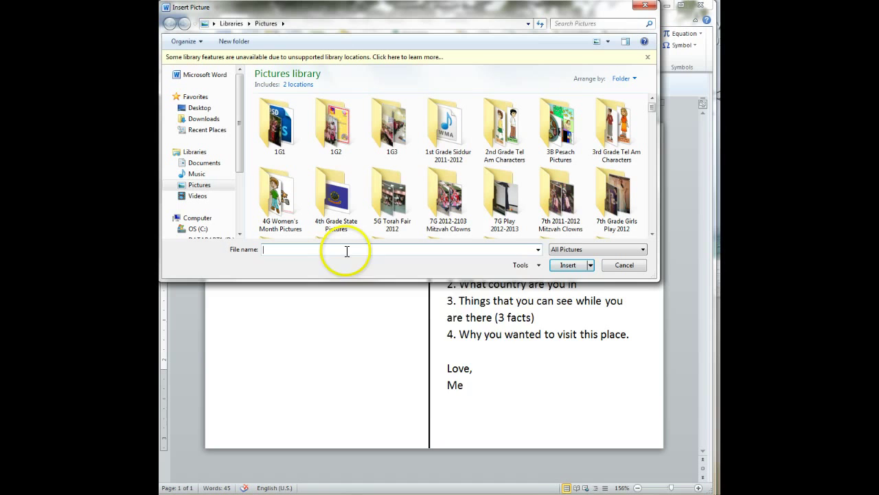
text(per)
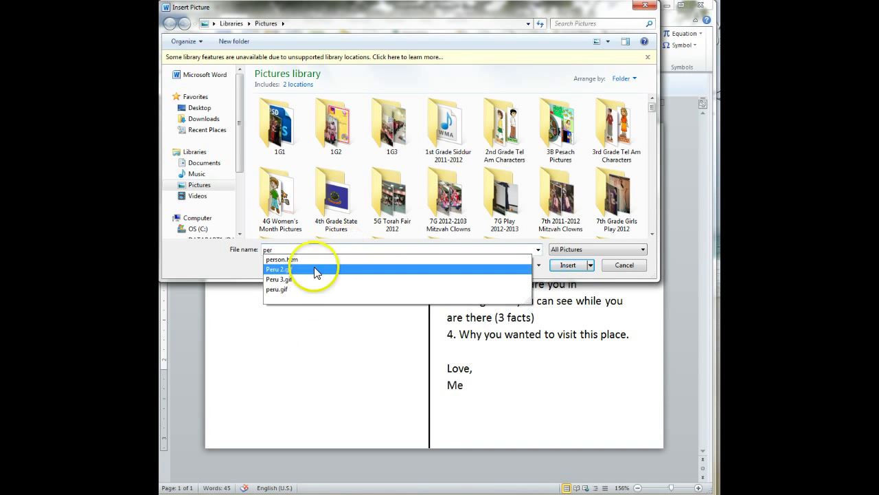
click(296, 279)
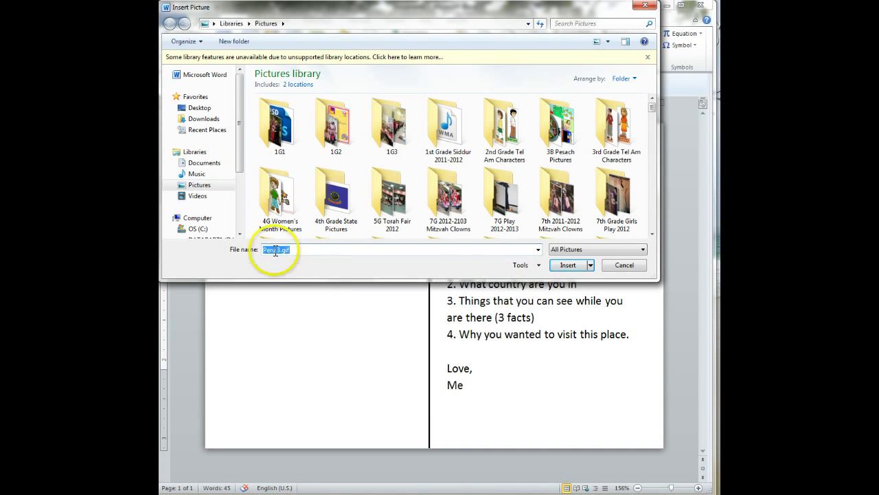
click(569, 265)
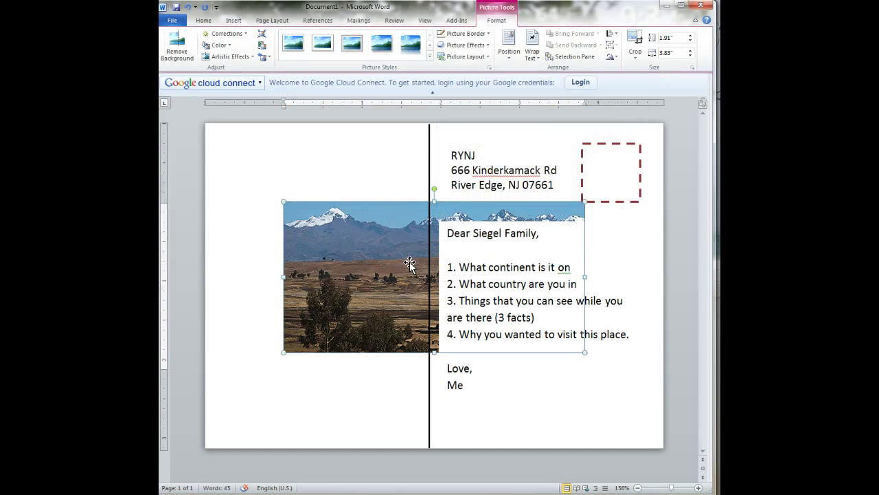
Step: Set the mountain photo's text wrapping to In Front of Text
click(518, 252)
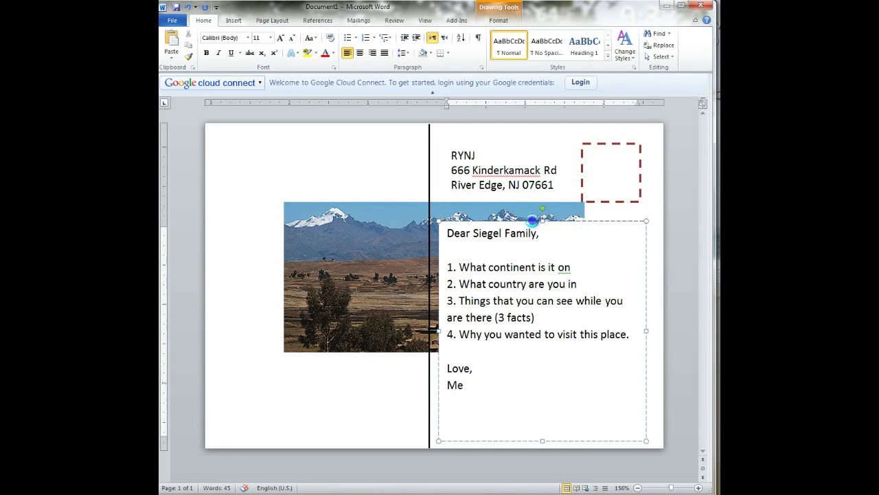
click(595, 172)
click(558, 235)
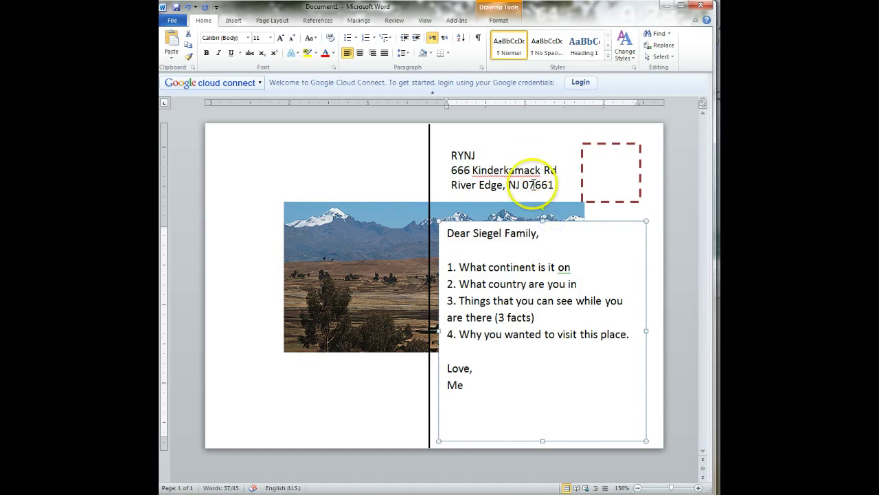
click(371, 211)
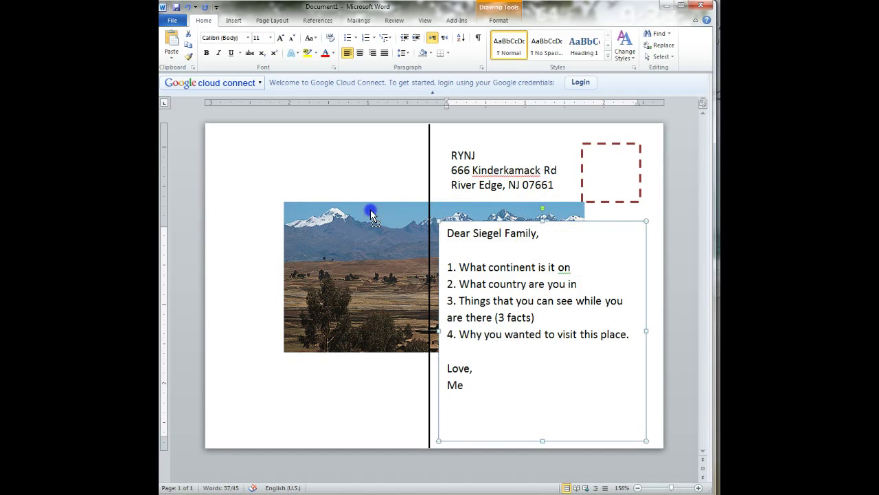
click(403, 254)
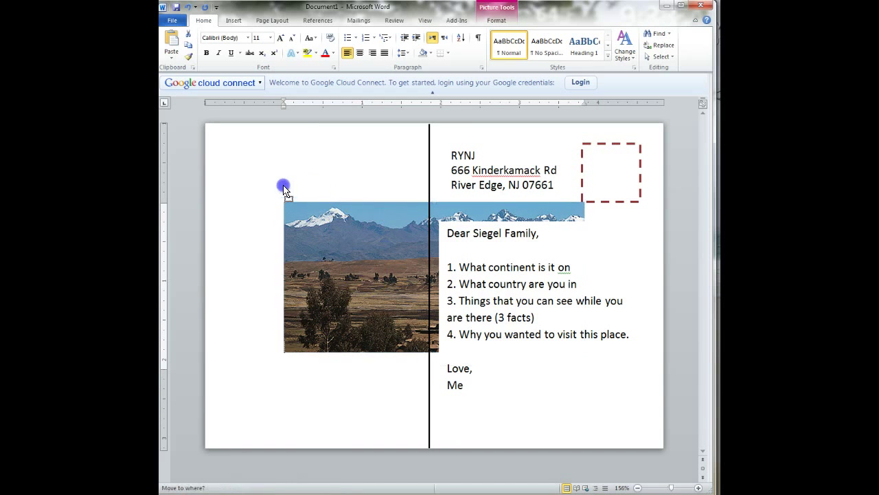
click(486, 39)
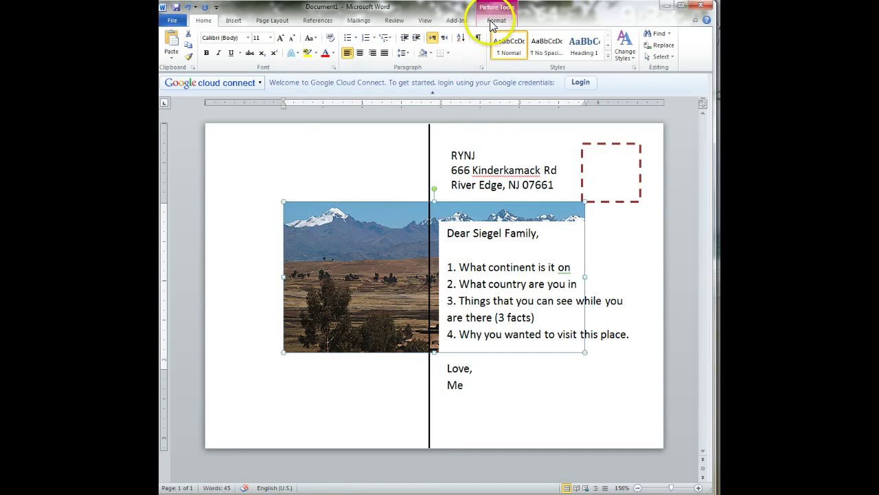
click(491, 20)
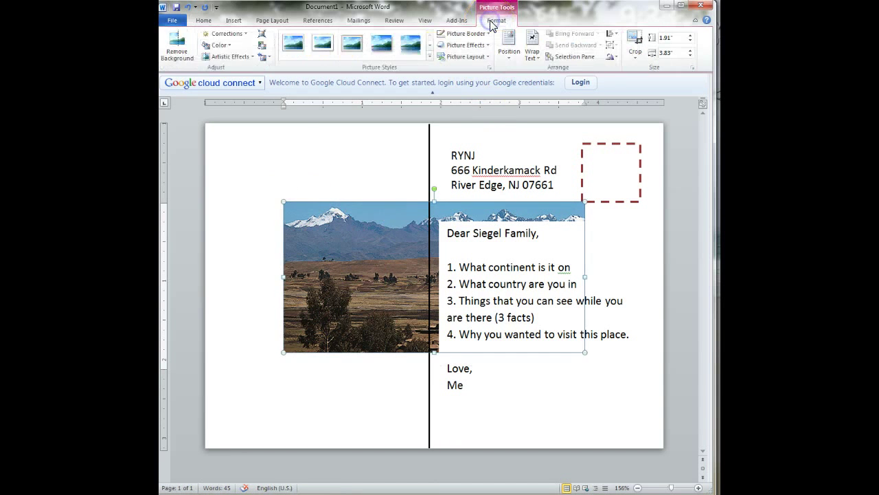
click(519, 56)
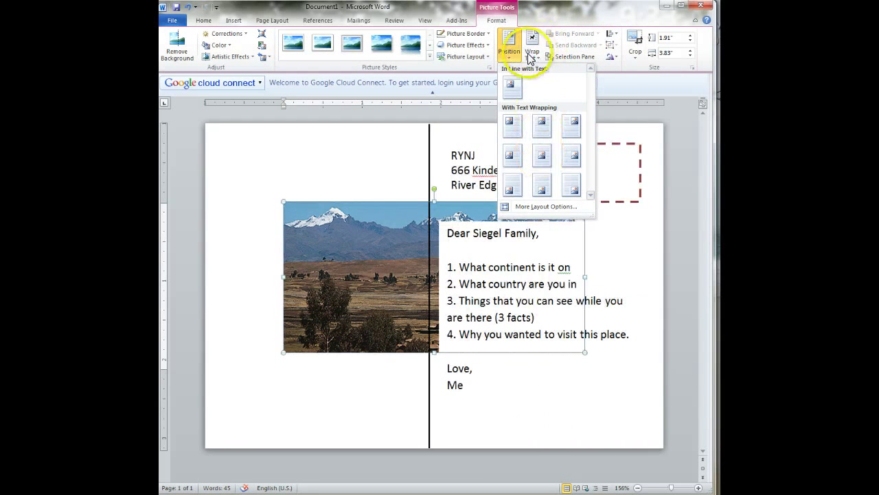
click(533, 49)
click(555, 151)
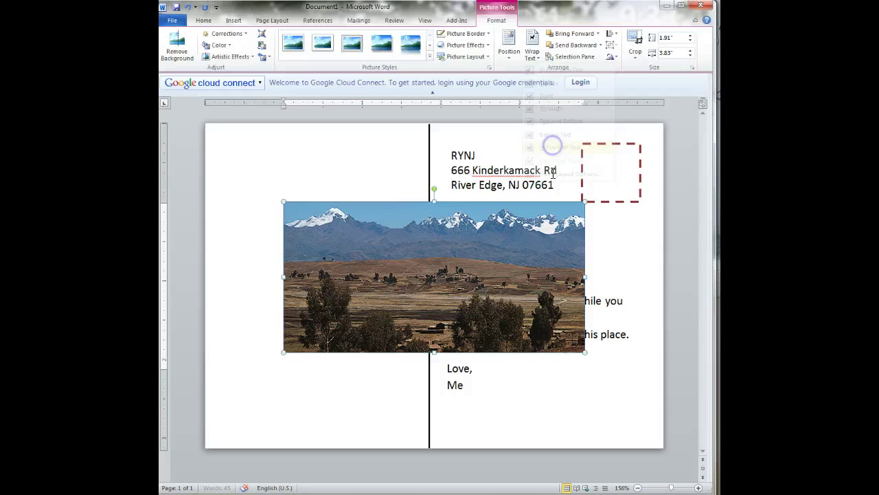
Step: Move the photo to the top-left, enlarge it, and crop its right side at the centre line
drag(544, 280, 465, 200)
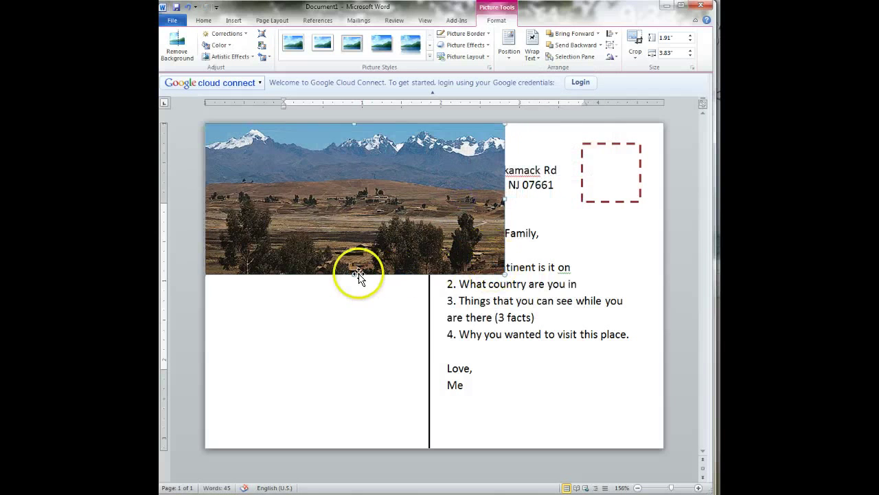
drag(353, 275, 341, 387)
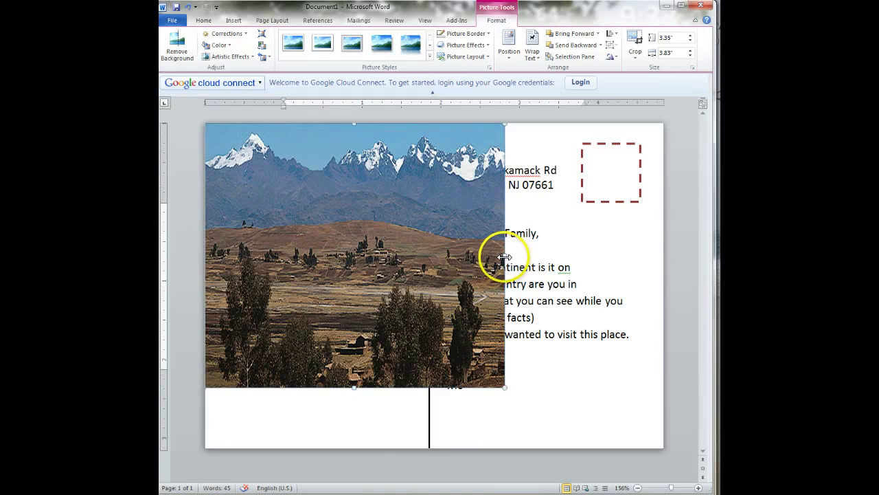
drag(505, 257, 518, 256)
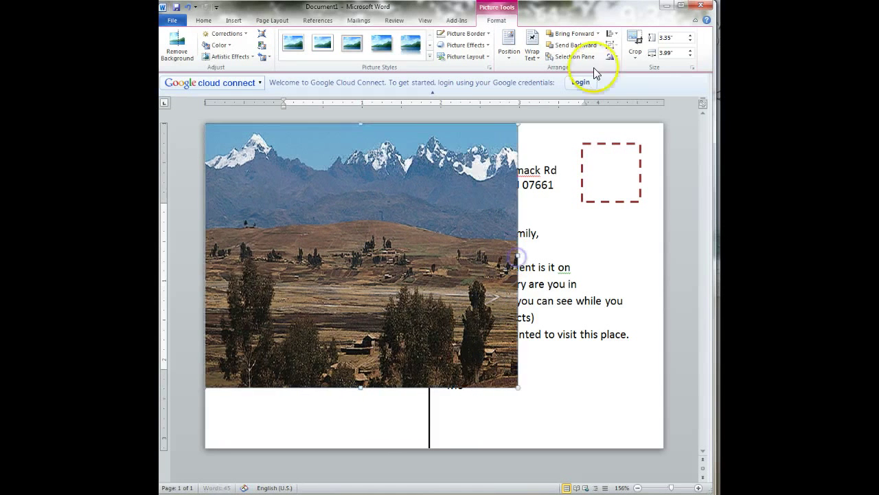
click(635, 40)
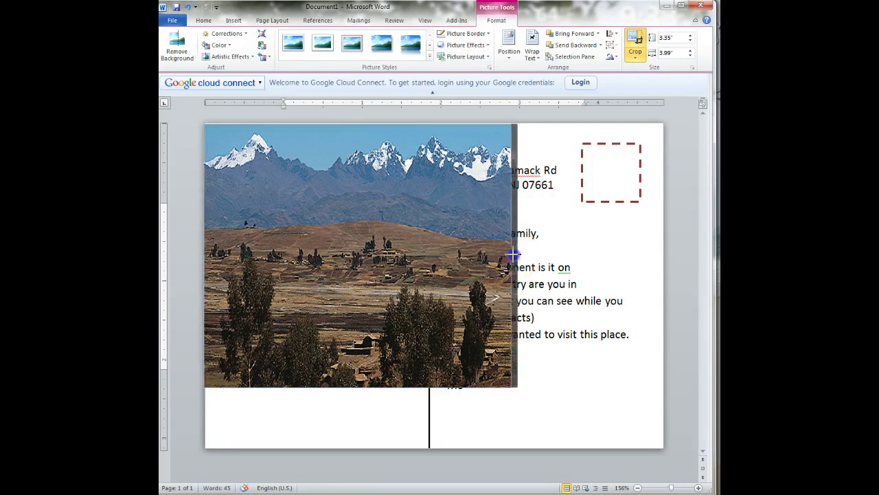
drag(517, 255, 429, 254)
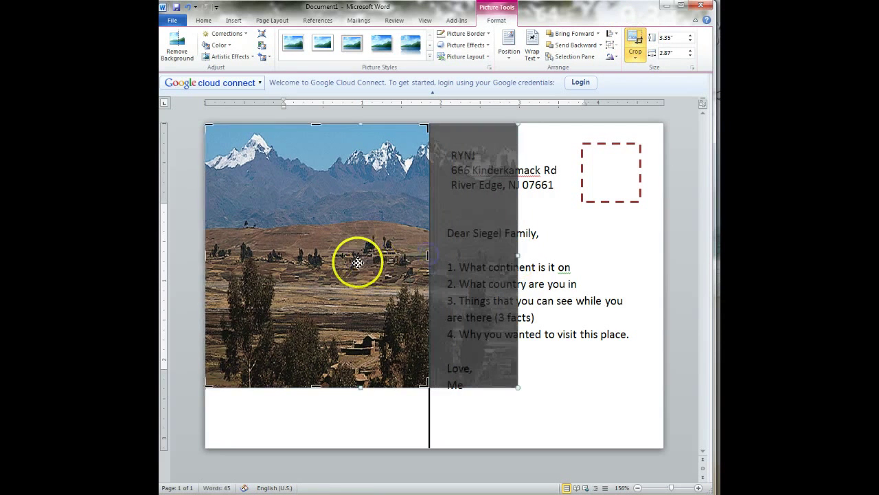
drag(355, 261, 296, 255)
click(223, 345)
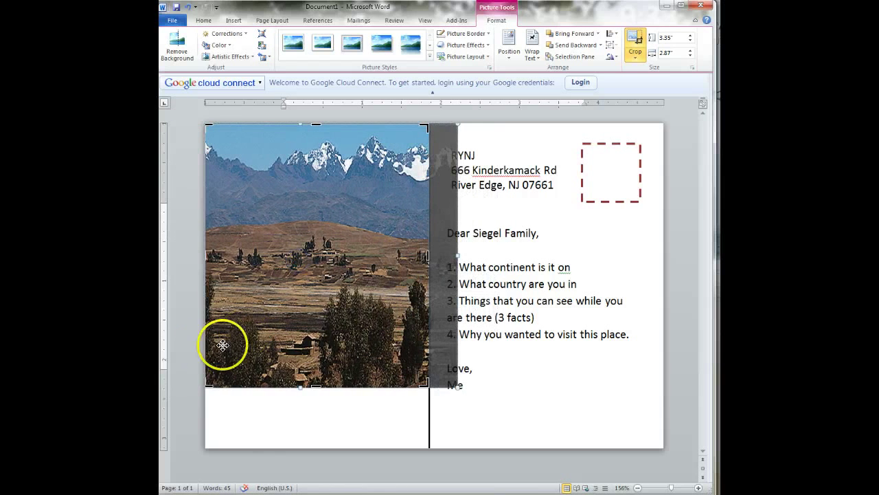
click(181, 351)
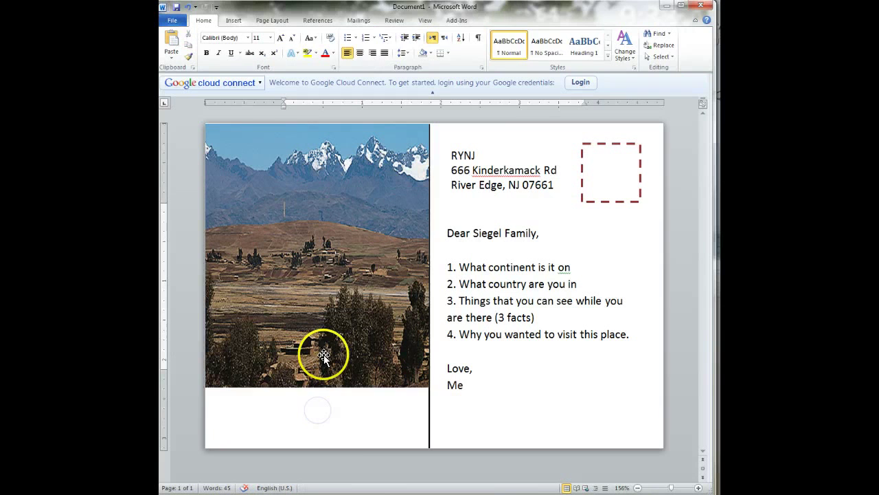
click(324, 353)
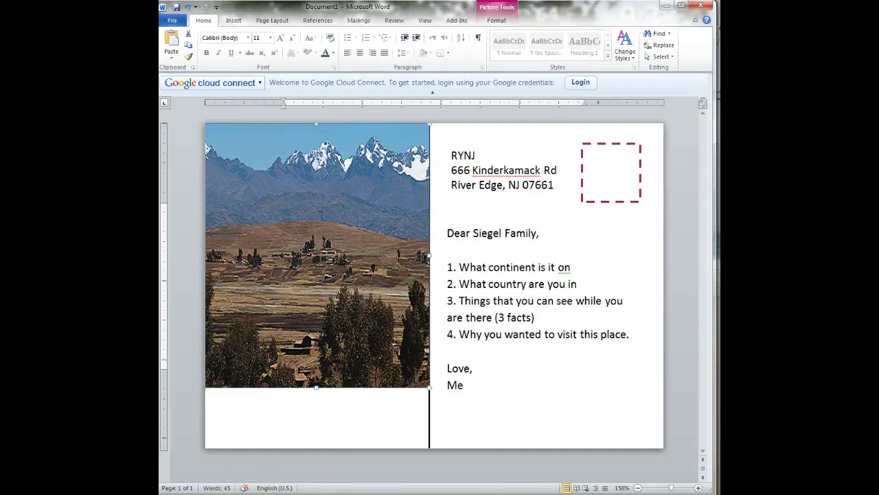
click(213, 481)
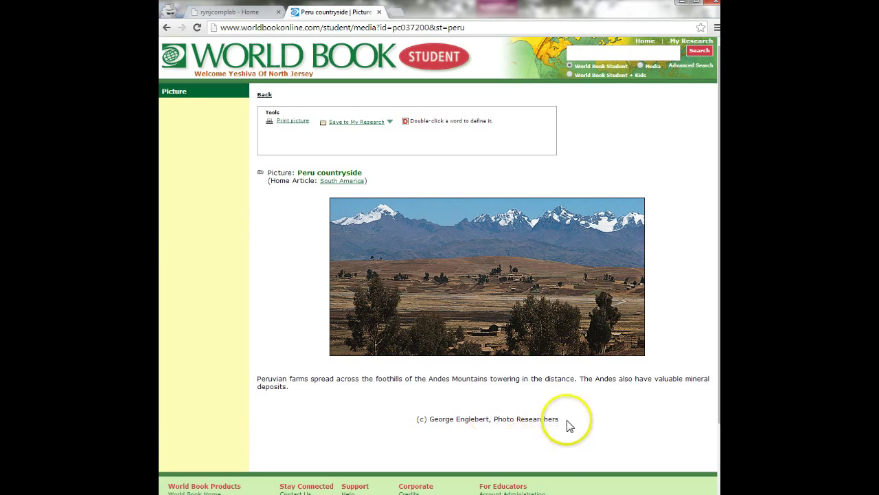
Step: Copy the World Book photo credit line under the Peru picture
click(449, 420)
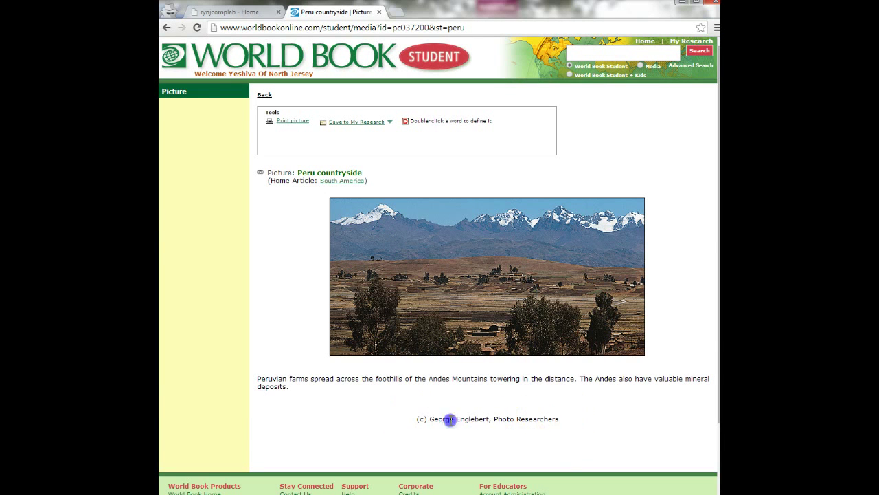
right_click(550, 419)
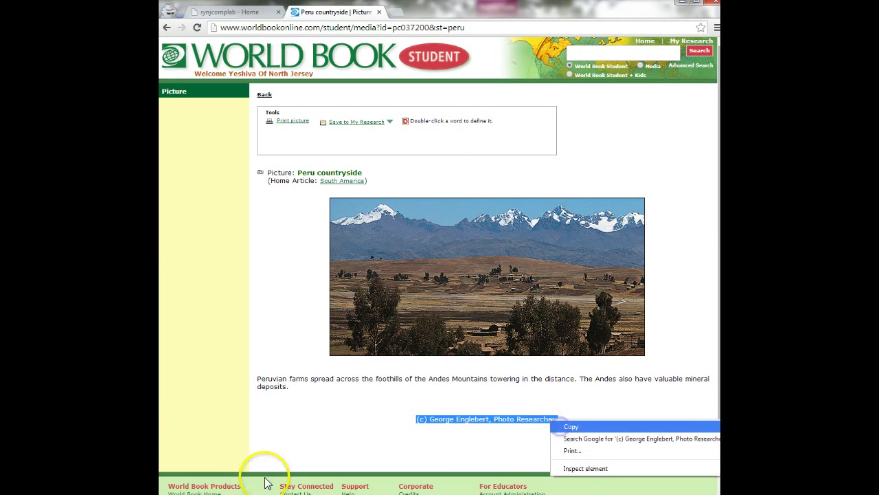
key(alt+Tab)
Step: Draw a text box under the photo and paste the photo credit into it
click(334, 413)
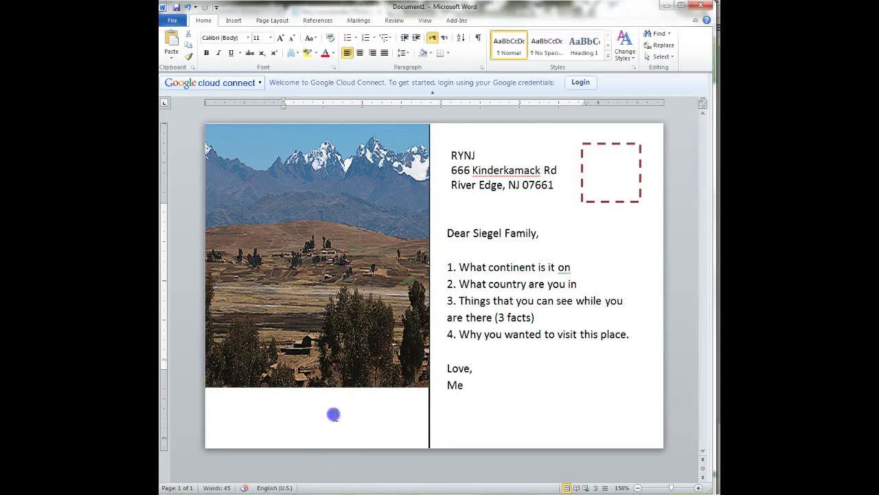
click(233, 21)
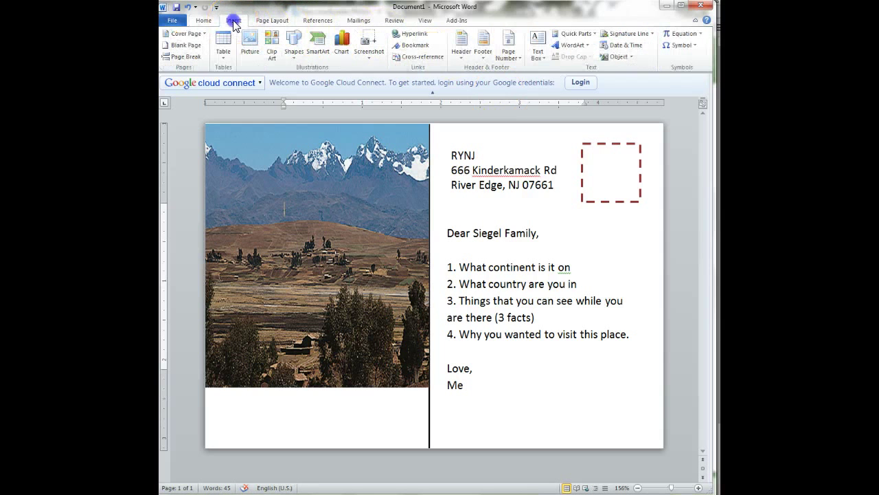
click(537, 45)
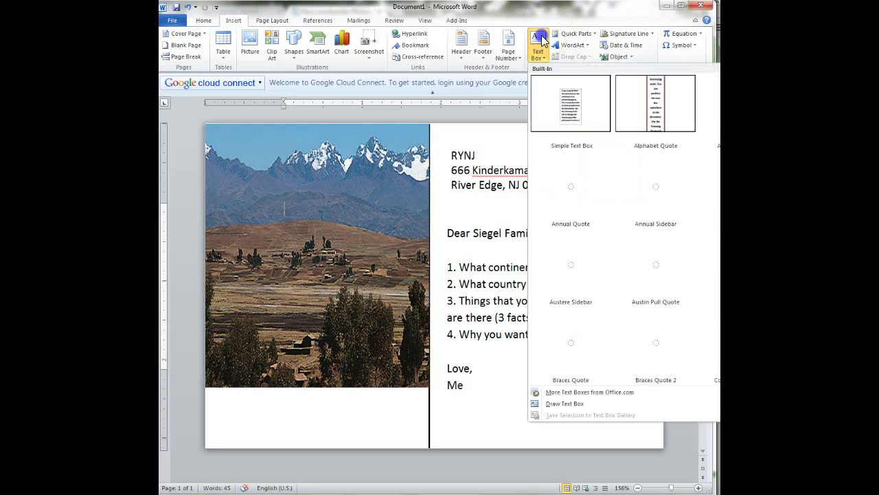
click(574, 406)
drag(208, 403, 426, 440)
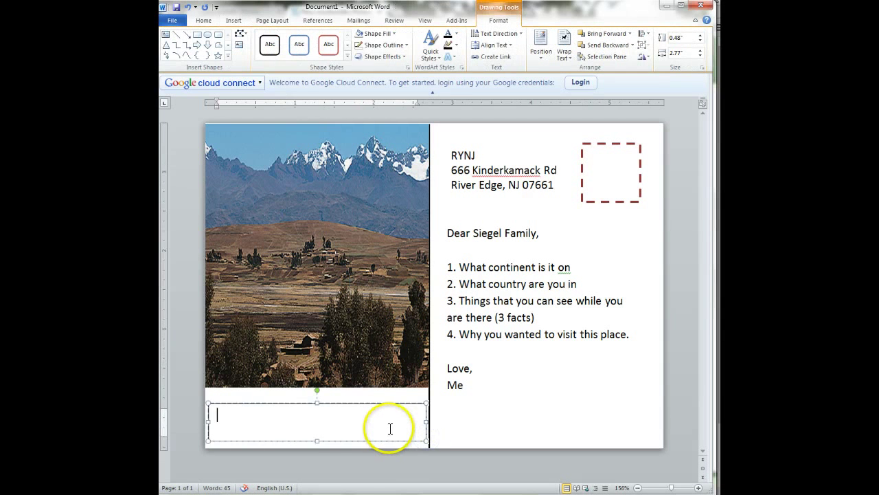
key(ctrl+v)
Step: Shrink the caption font twice so the credit fits on one line
drag(286, 429, 211, 414)
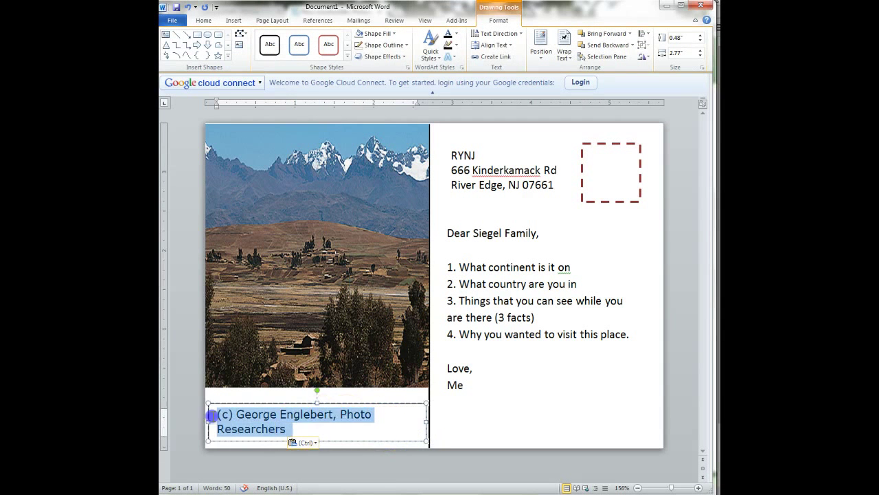
click(204, 20)
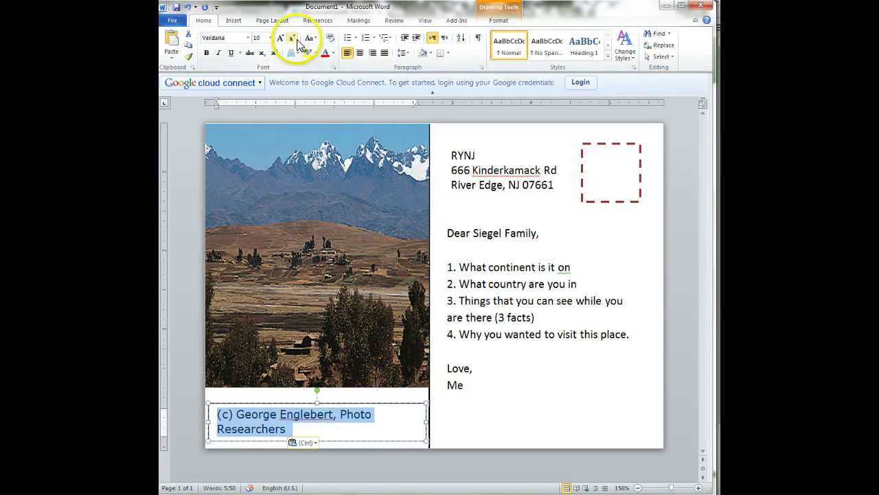
click(293, 40)
click(293, 39)
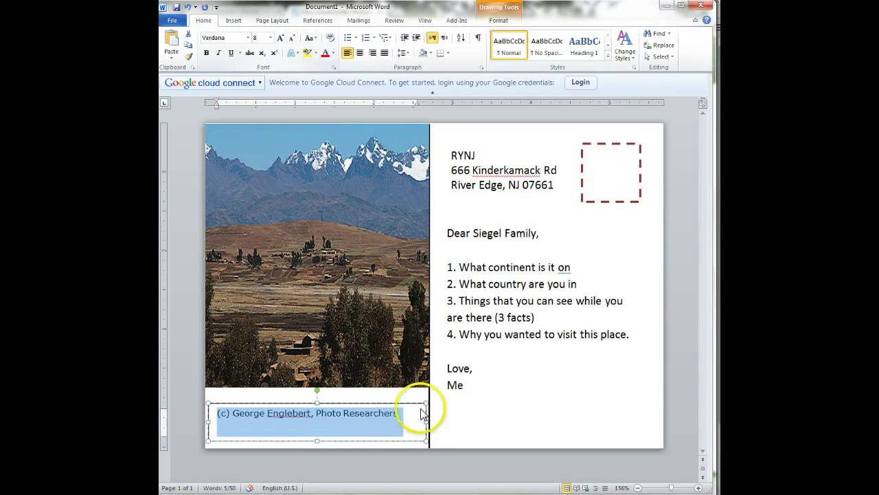
click(399, 408)
Step: Give the caption box No Outline, shorten it from the top, and nudge the photo lower
click(373, 403)
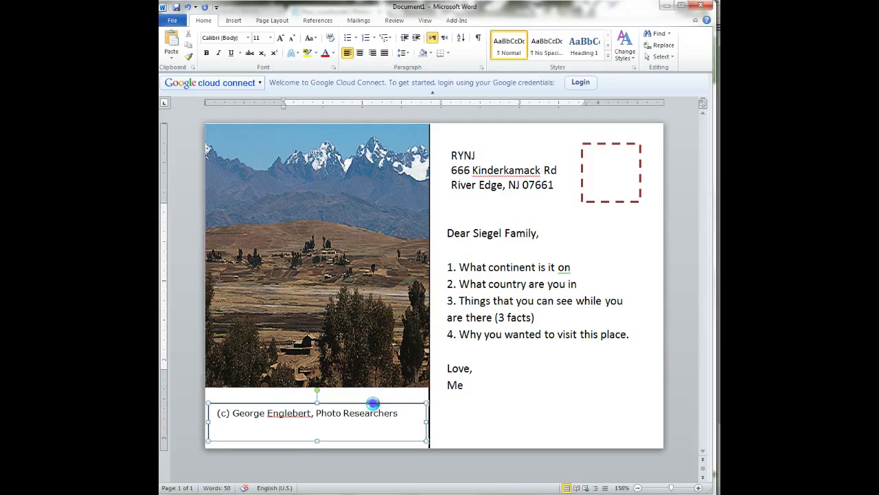
click(499, 20)
click(382, 45)
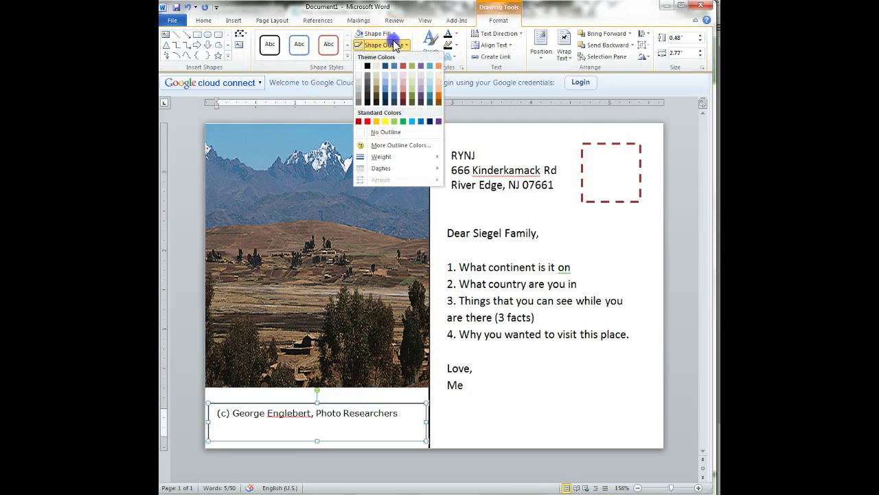
click(386, 129)
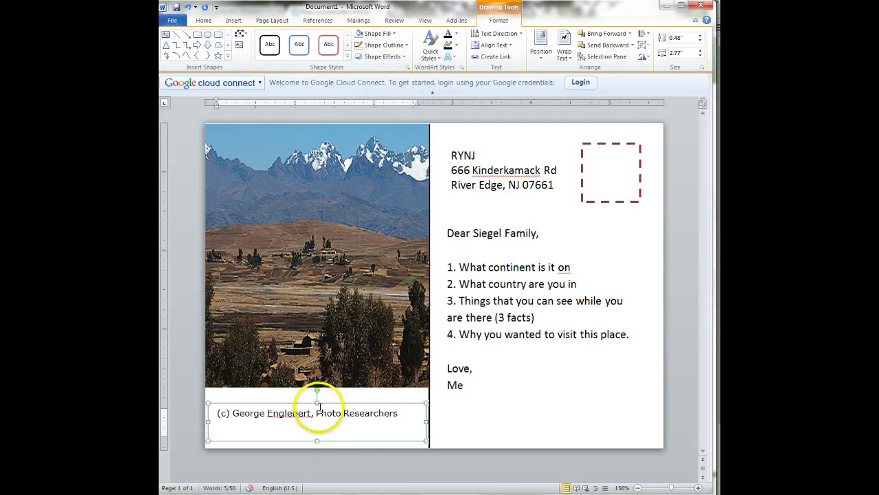
drag(316, 403, 316, 412)
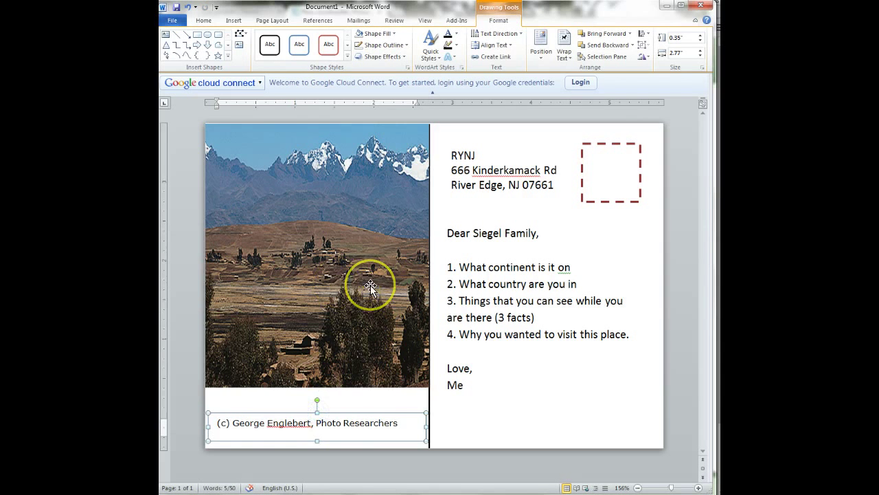
drag(371, 285, 368, 294)
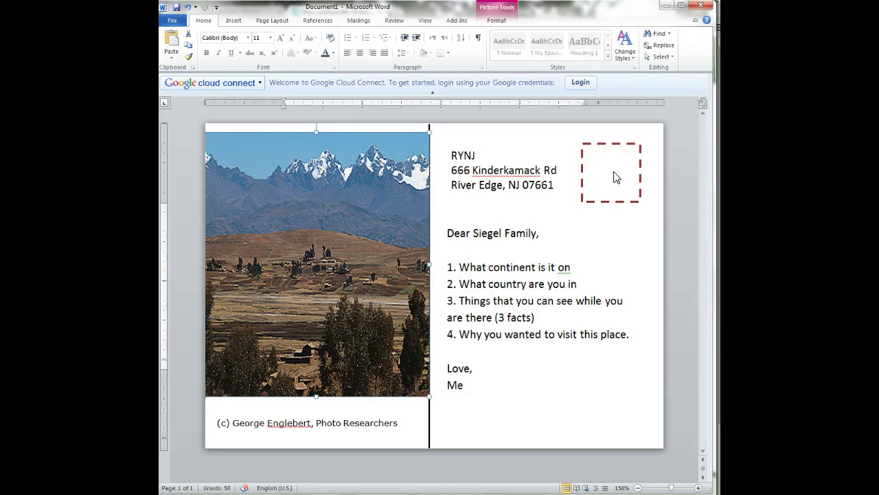
Step: Insert peru stamp.png from the Pictures library into the postcard
click(232, 20)
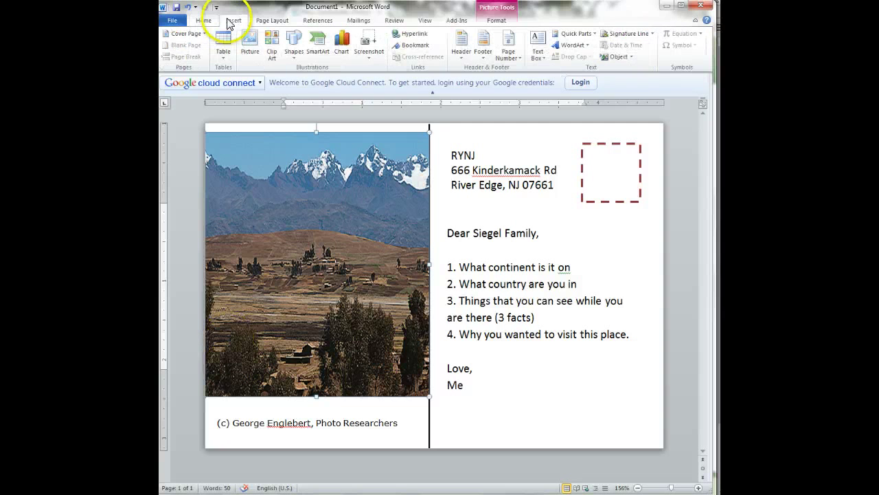
click(249, 46)
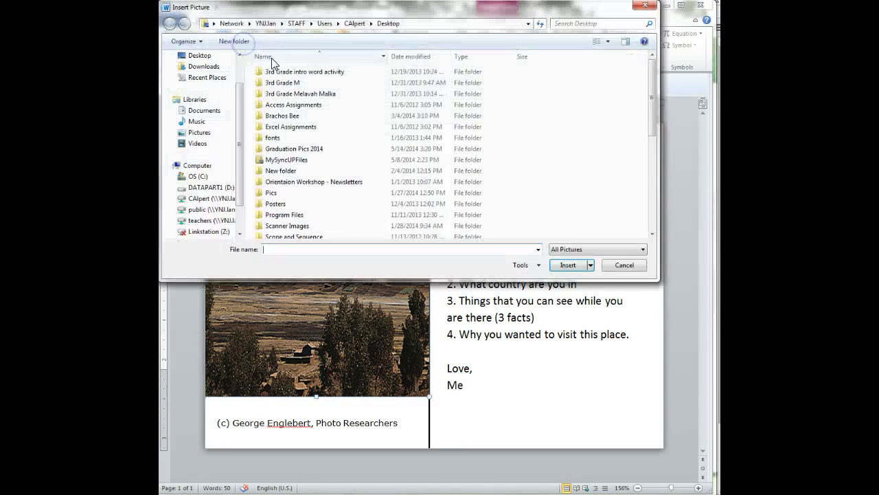
click(215, 137)
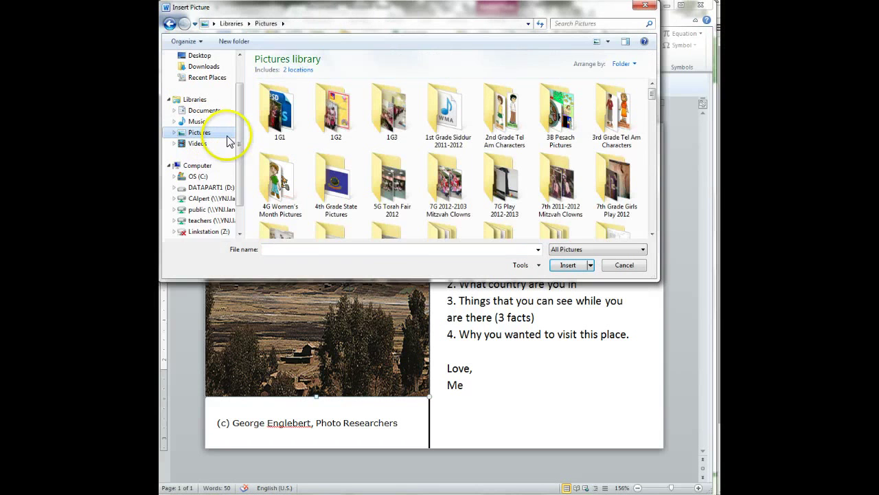
click(483, 249)
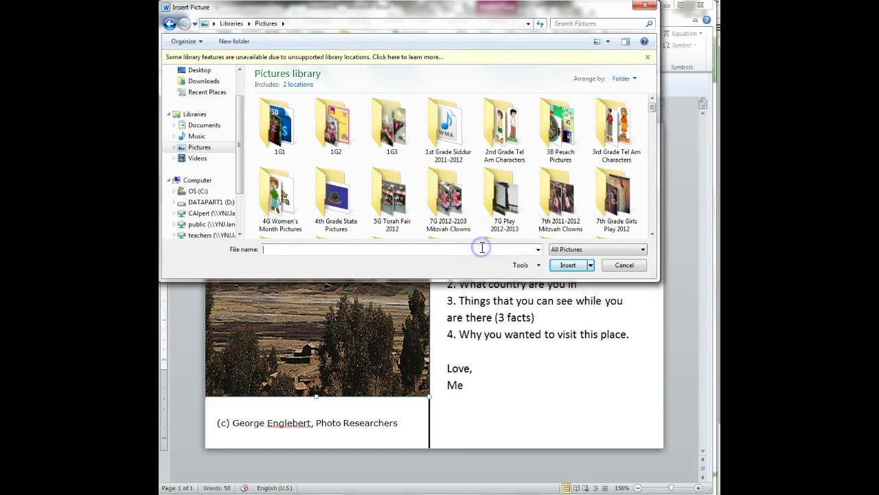
text(peru)
key(Down)
key(Down)
key(Down)
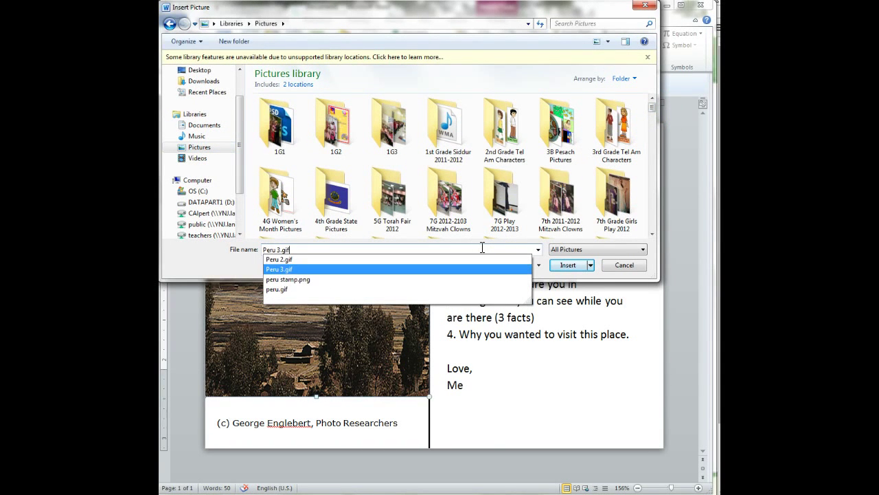
key(Return)
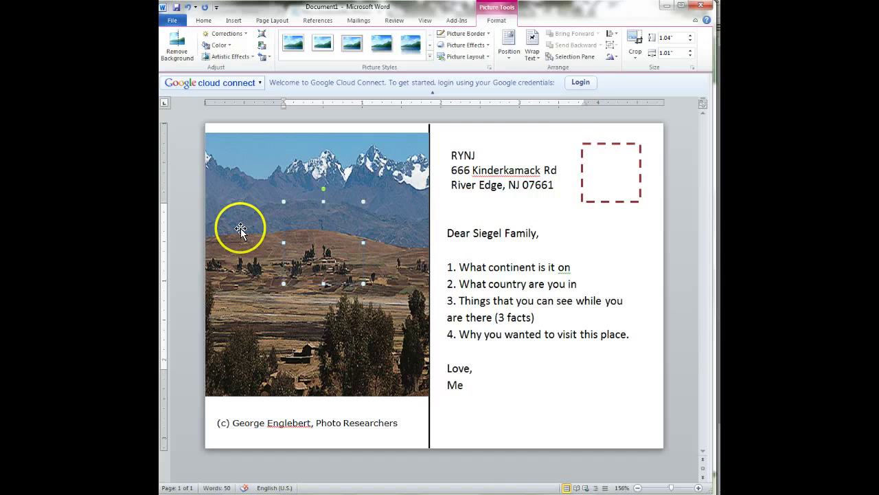
Step: Float the pink stamp In Front of Text inside the stamp box, resized to 0.72" x 0.7"
click(533, 55)
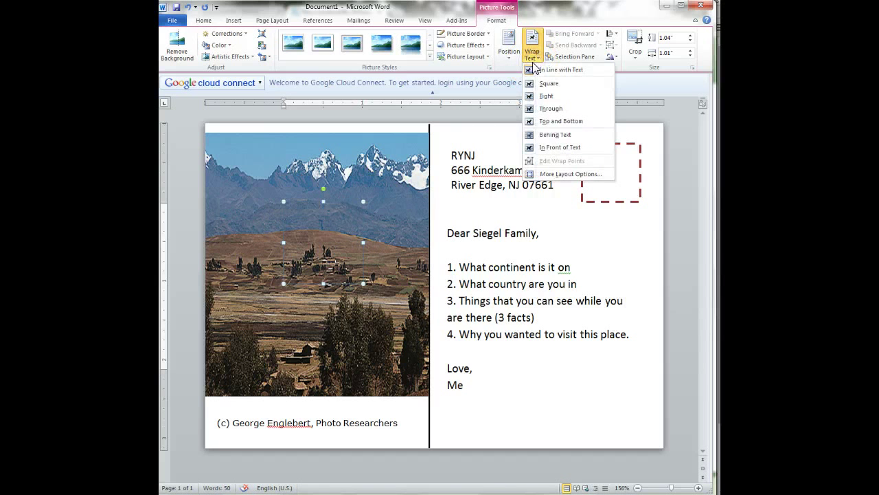
click(543, 147)
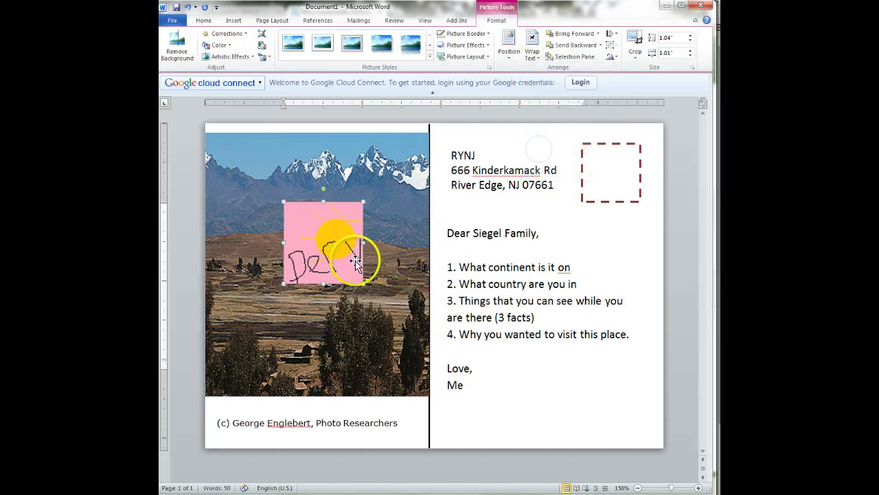
drag(355, 261, 610, 203)
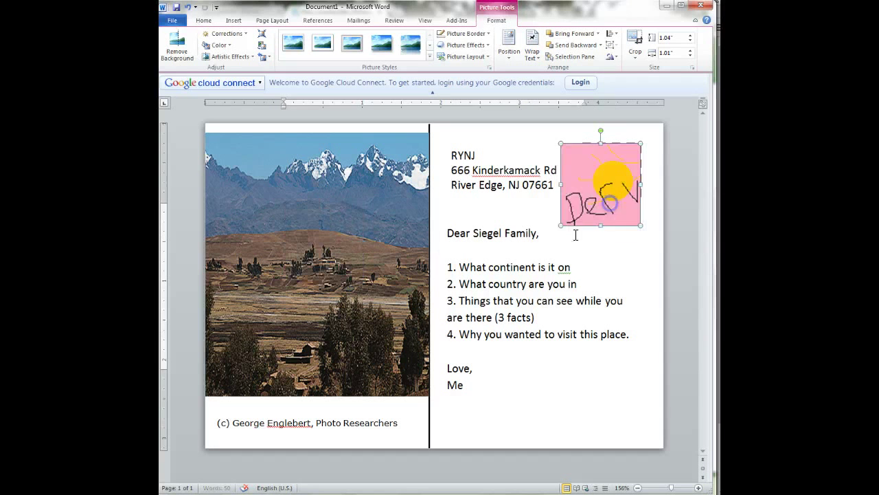
drag(561, 226, 589, 198)
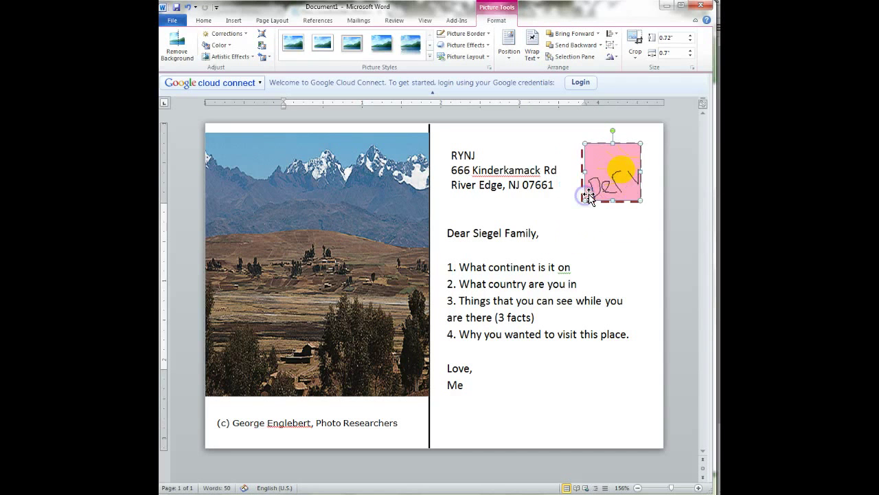
drag(640, 142, 627, 158)
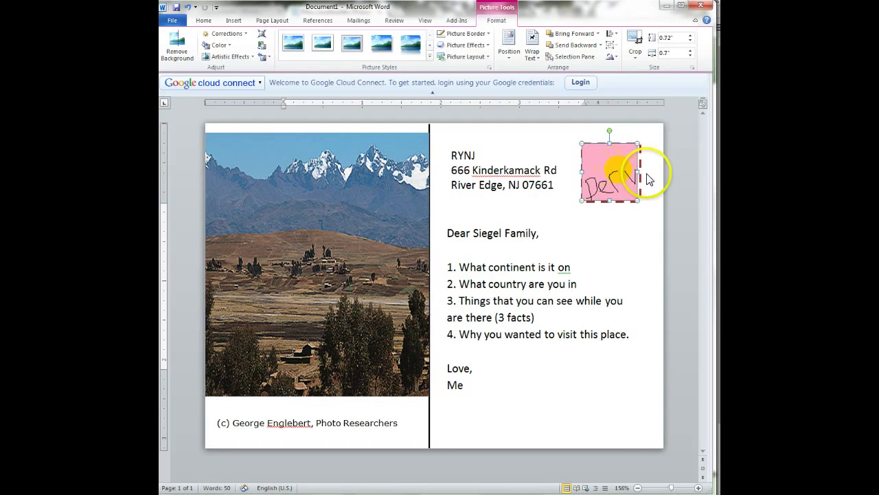
click(620, 257)
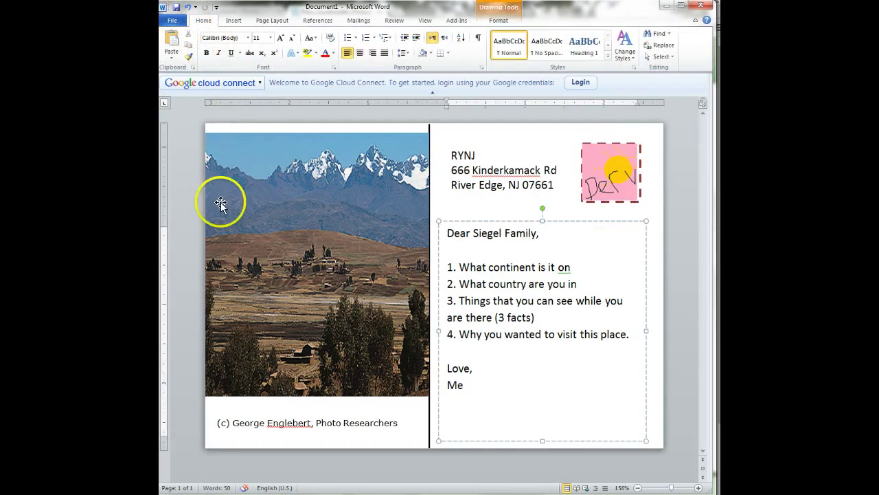
Step: Select the HP Color LaserJet CP3525 printer in Print settings, then return to the postcard
click(172, 20)
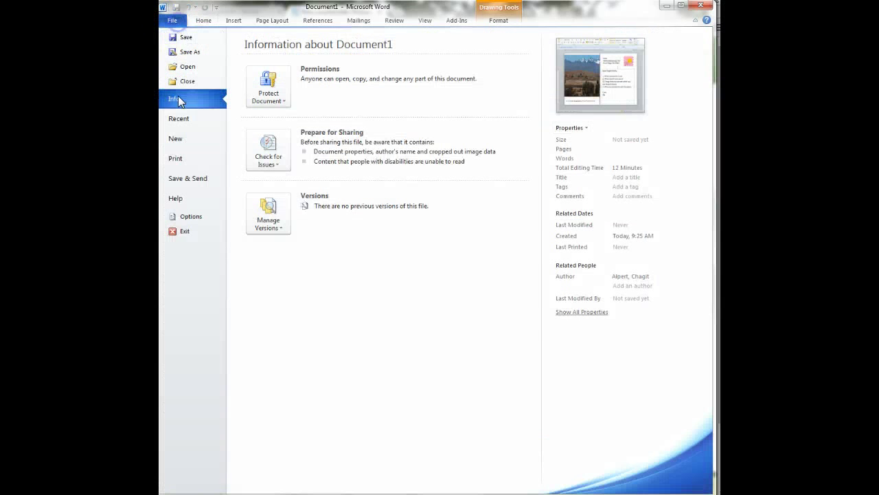
click(181, 158)
click(276, 120)
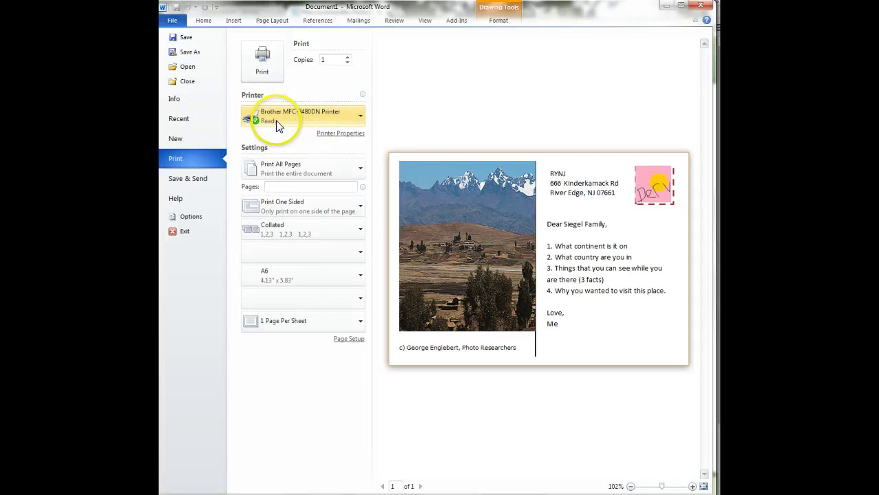
click(333, 306)
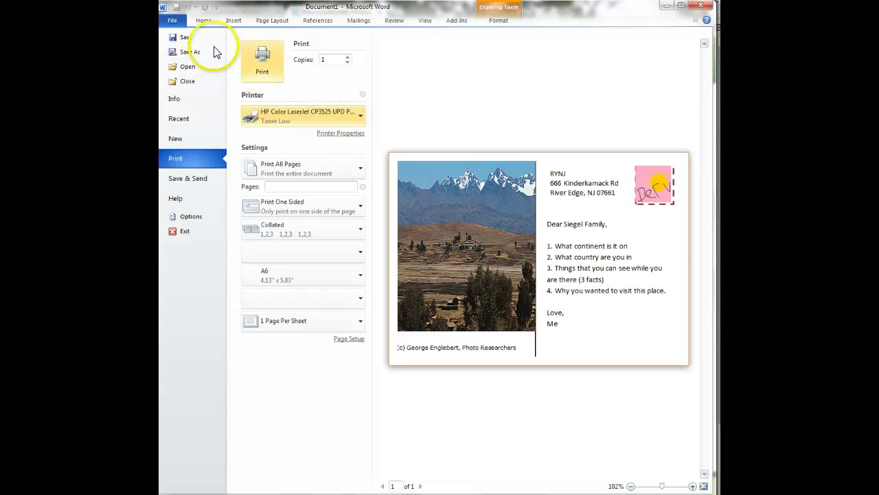
click(200, 22)
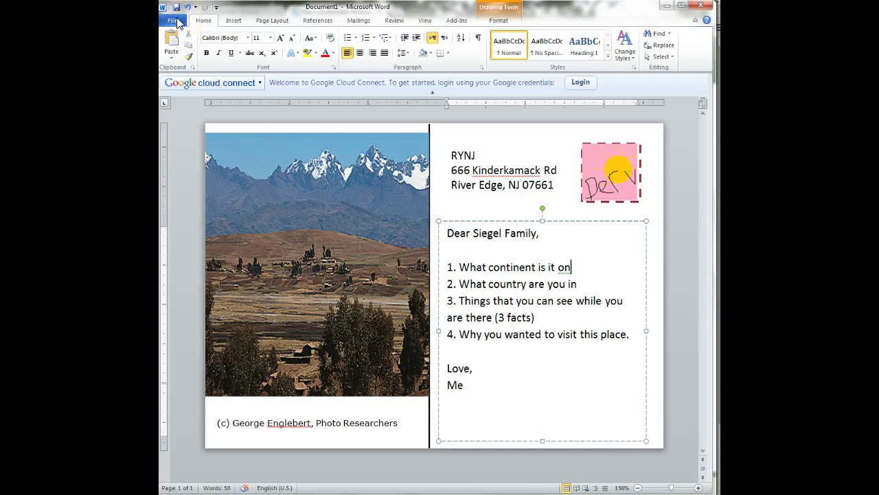
click(177, 22)
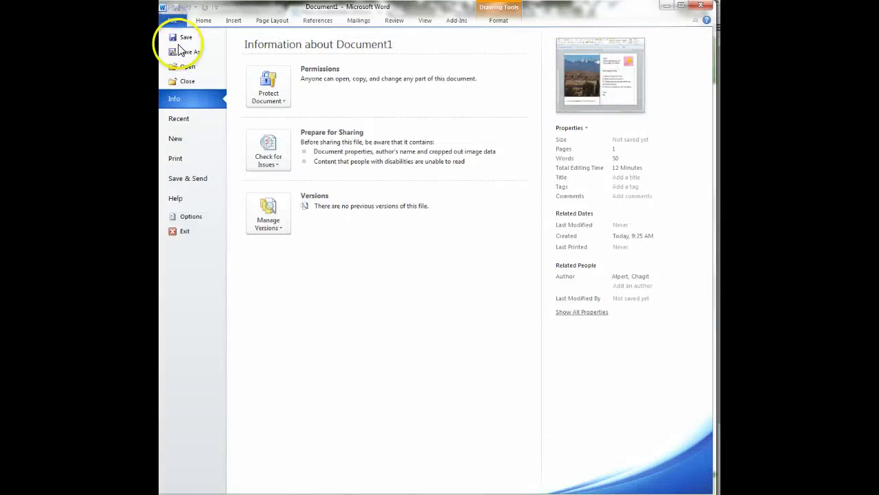
click(181, 49)
text(Pos)
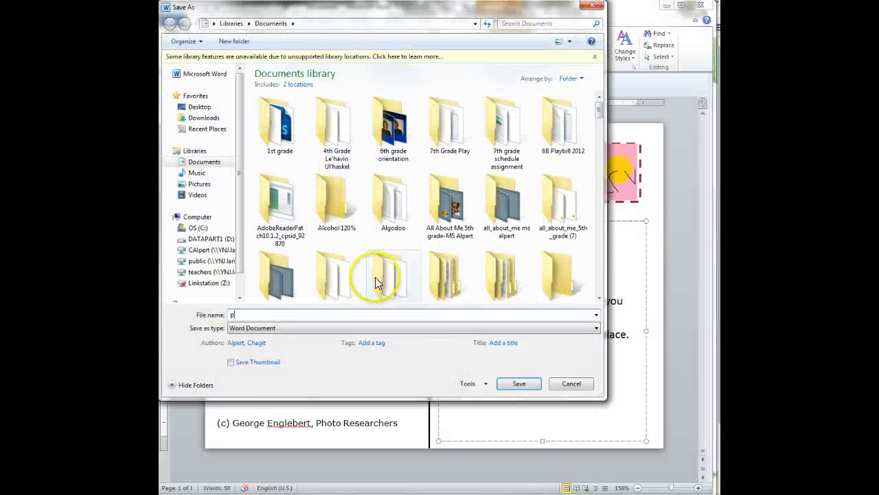
key(Down)
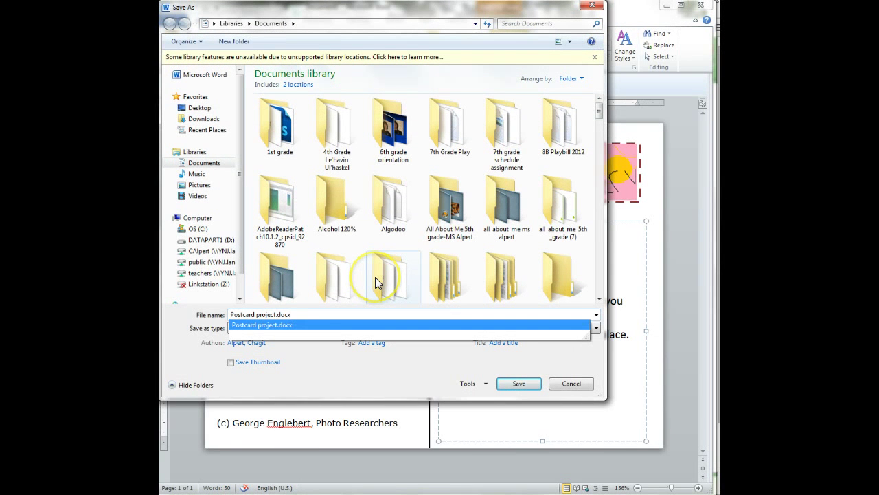
click(563, 383)
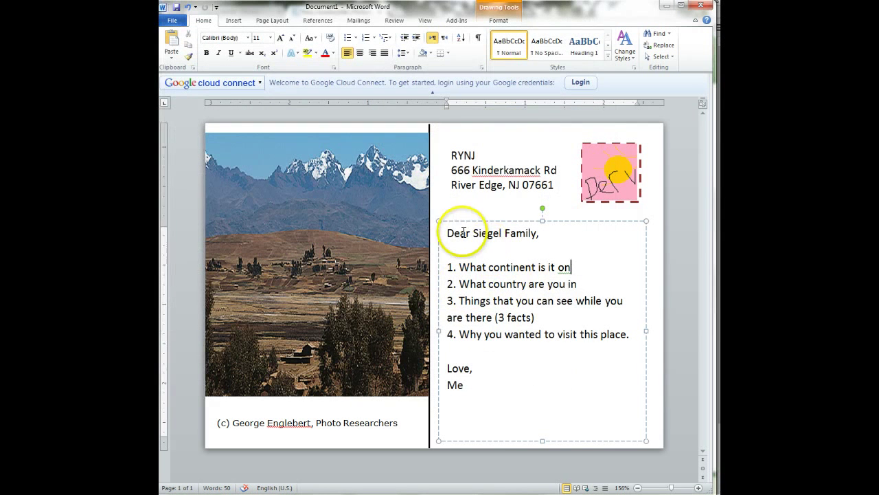